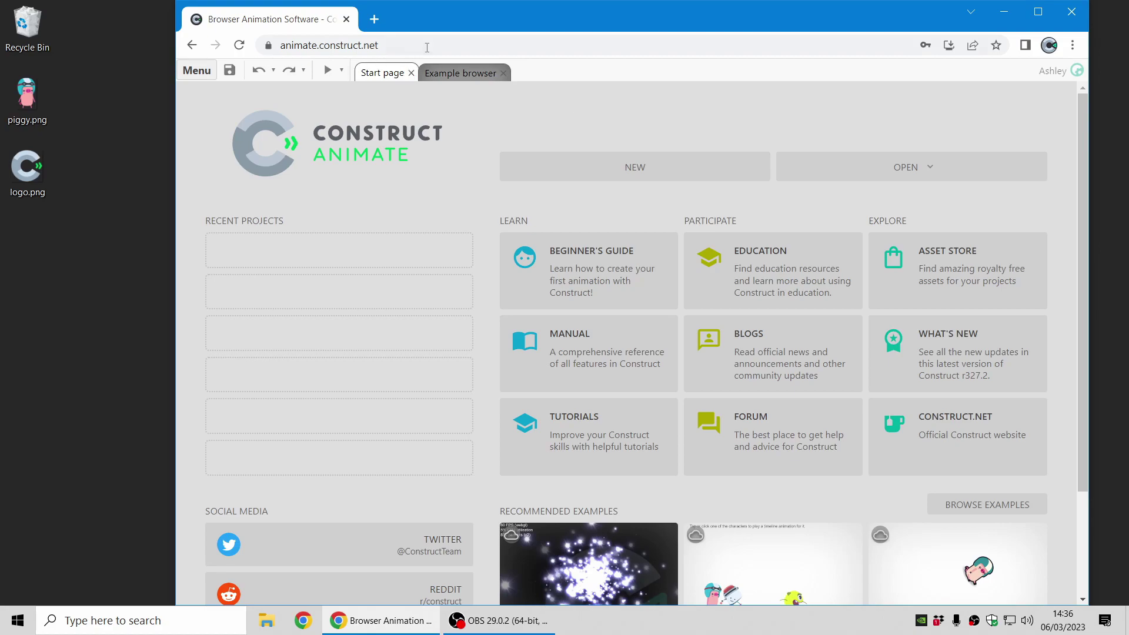
Step: Open the Animated Splash example project from the Example browser on the Start page
left_click(463, 75)
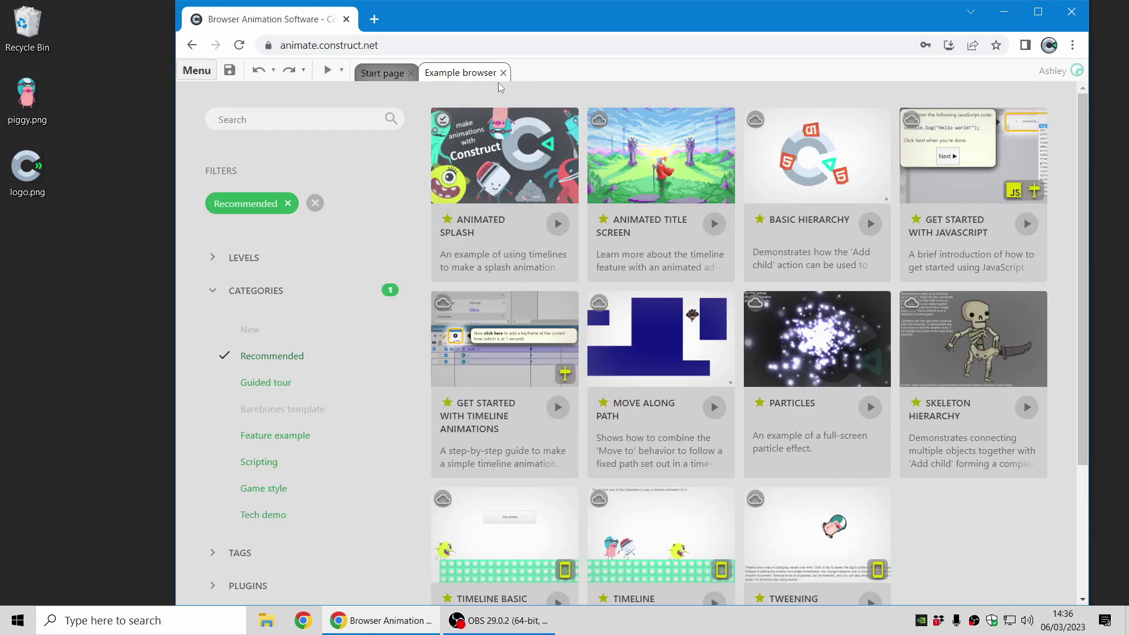
left_click(538, 118)
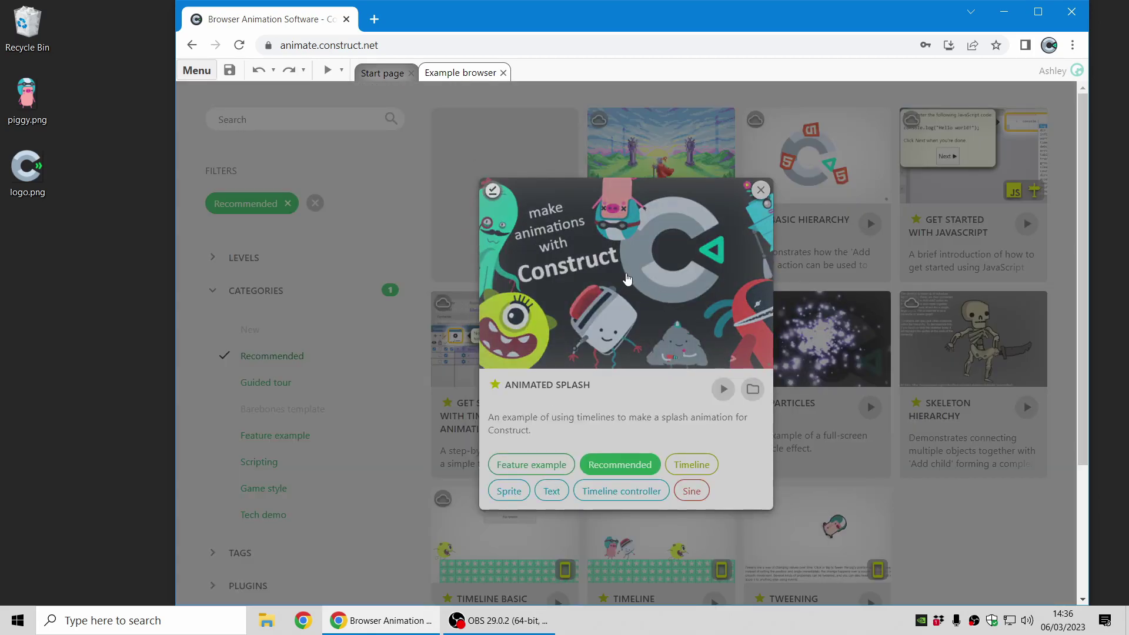
left_click(659, 264)
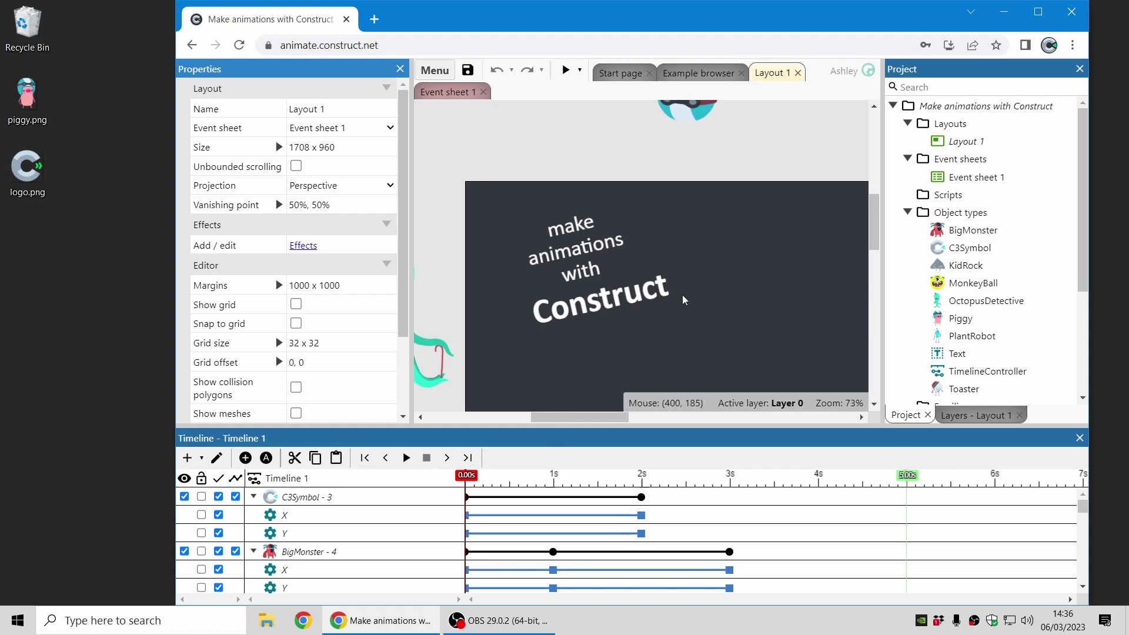
Step: Look over the layout and timeline tracks, then turn on timeline edit mode to show the curved motion paths
scroll(675, 252, "down", 2)
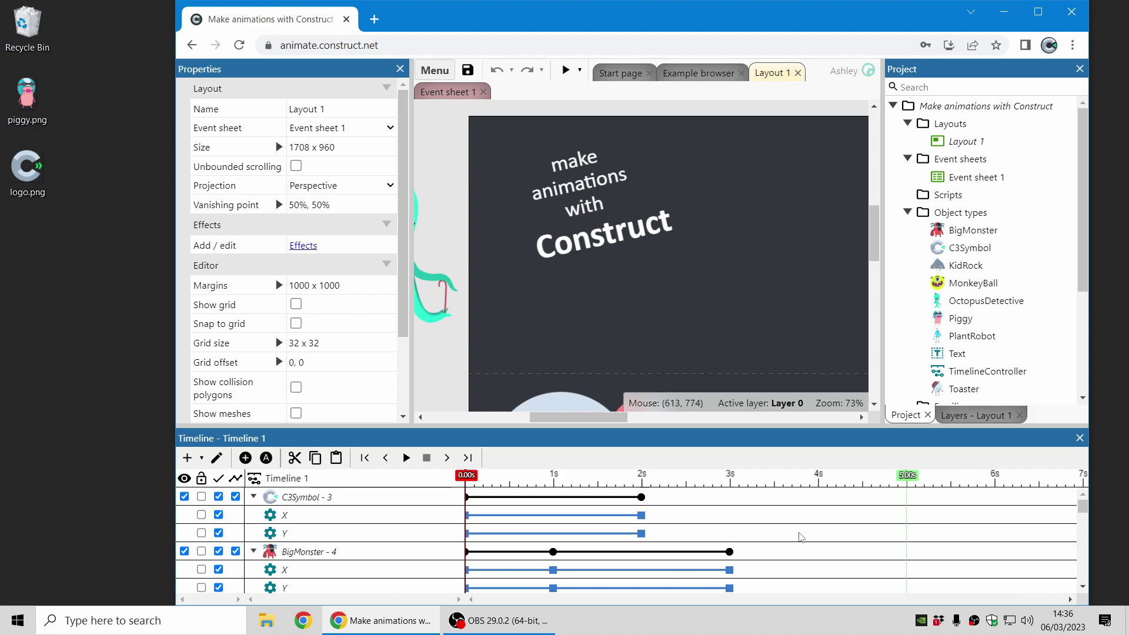
scroll(813, 526, "down", 6)
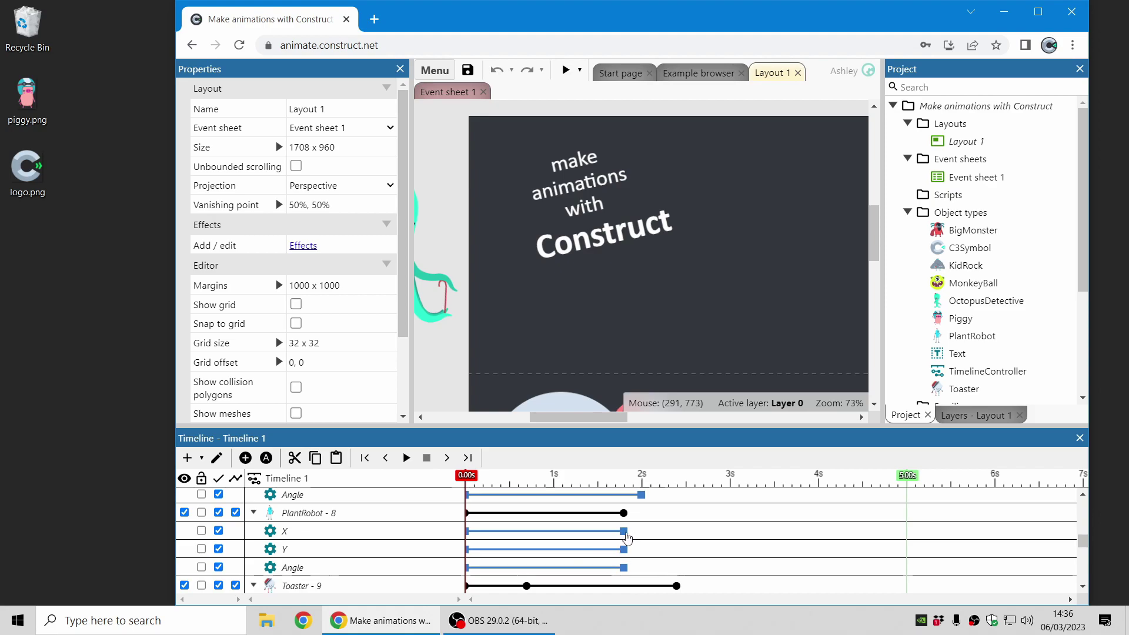
scroll(706, 553, "up", 5)
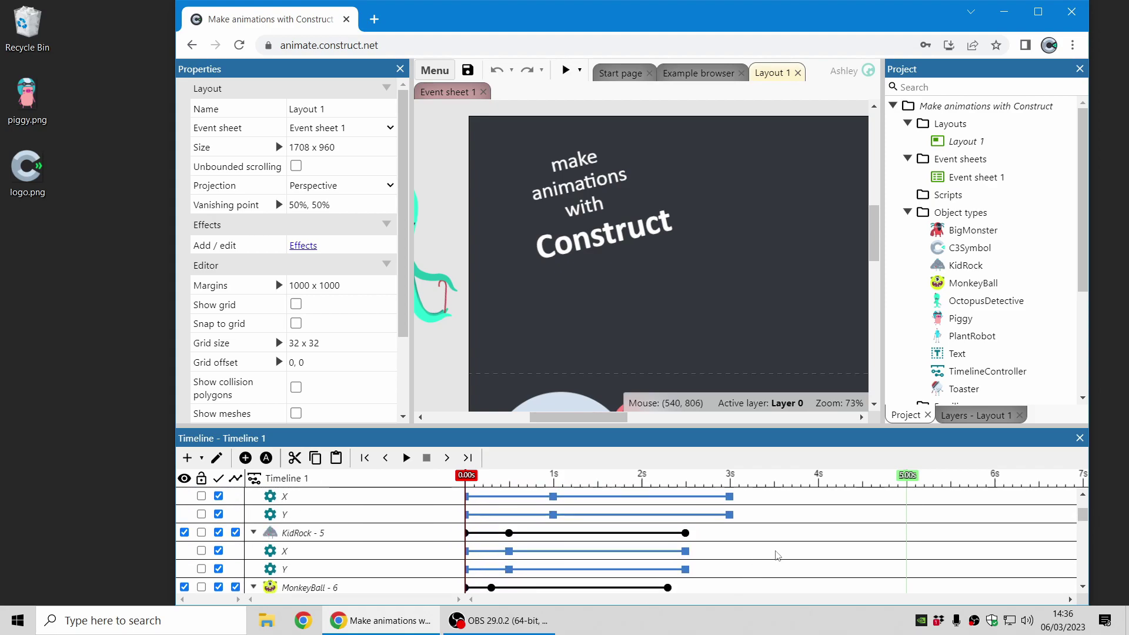
scroll(782, 558, "up", 2)
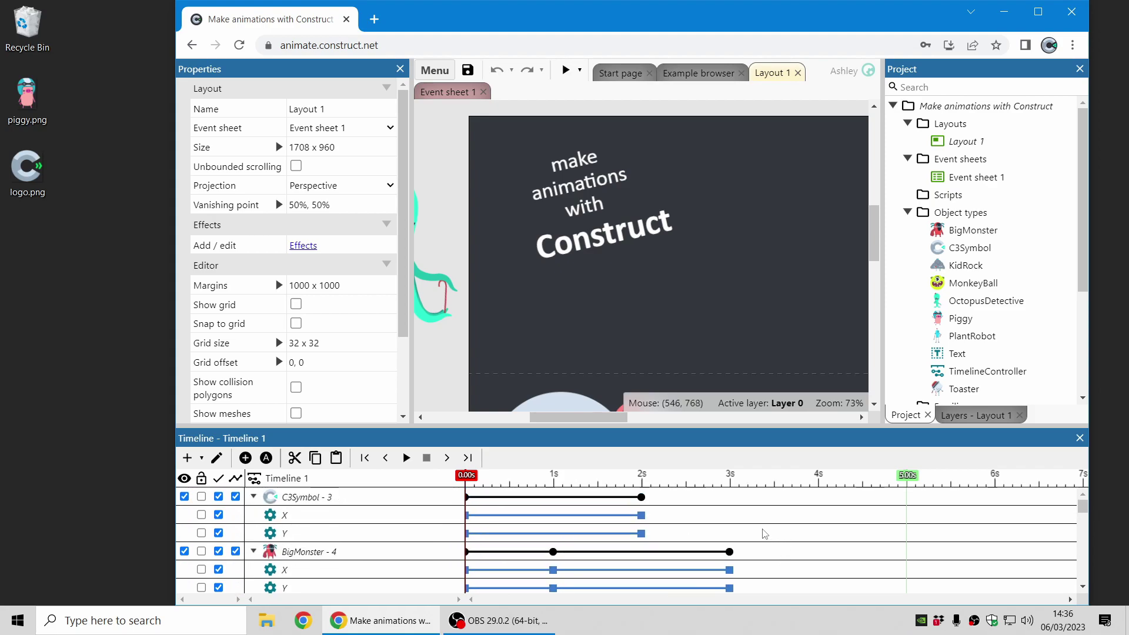
left_click(217, 459)
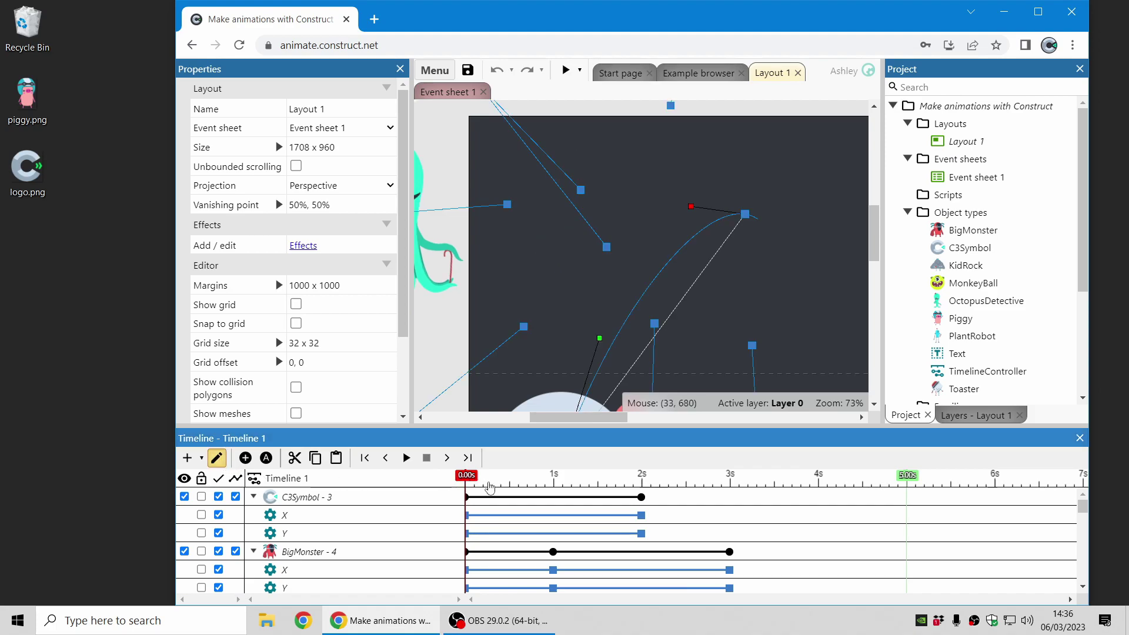
Step: Scrub and play the splash animation on the timeline, then preview it in a separate window and close it
left_click_drag(489, 487, 570, 475)
left_click(364, 457)
left_click(412, 462)
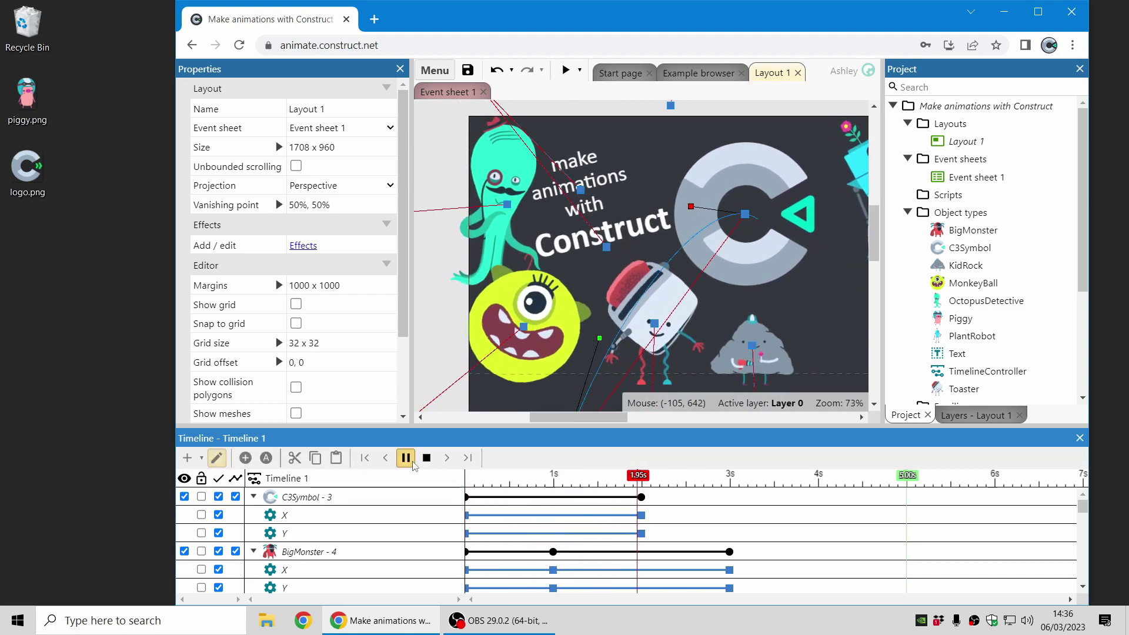
left_click(427, 458)
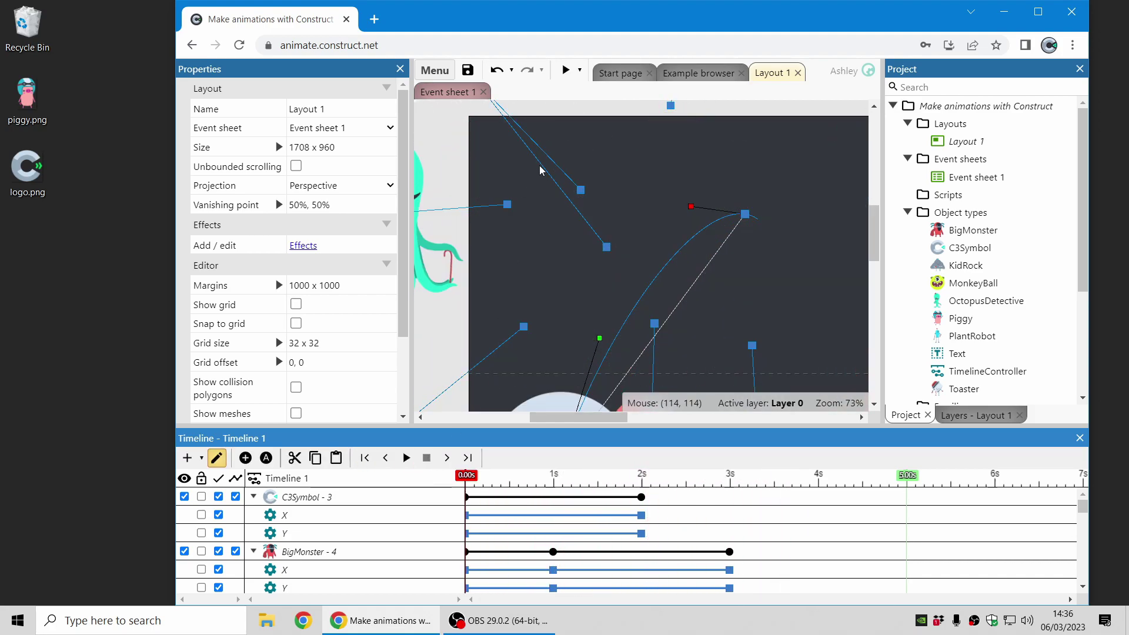
left_click(567, 71)
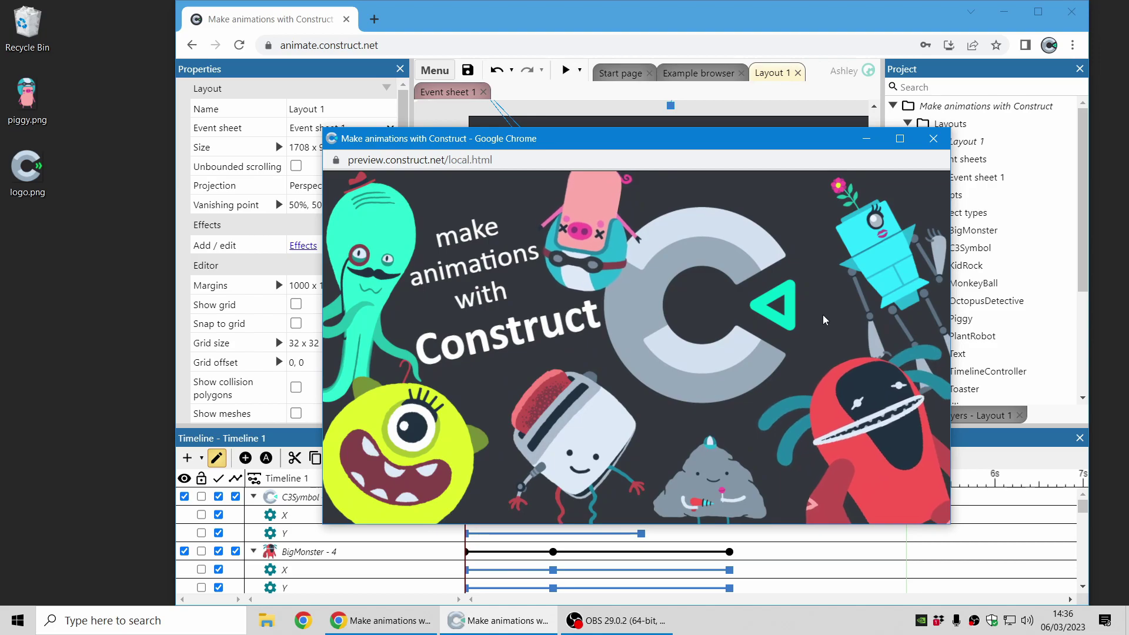
left_click(939, 141)
Step: Start a project export from the main menu's Project submenu
left_click(435, 76)
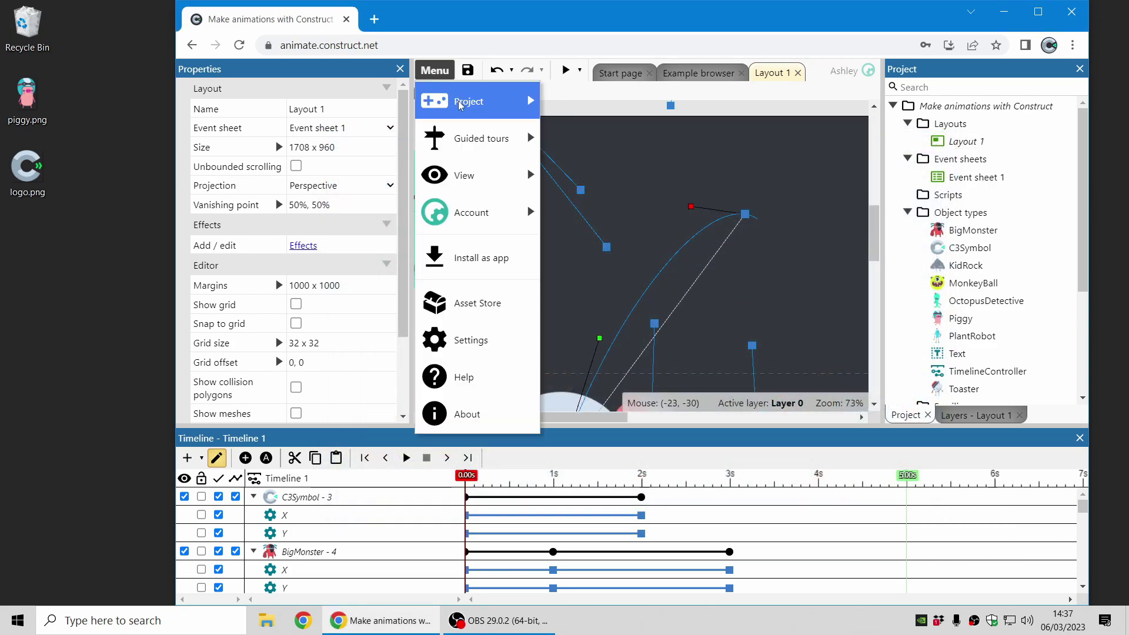
mouse_move(464, 101)
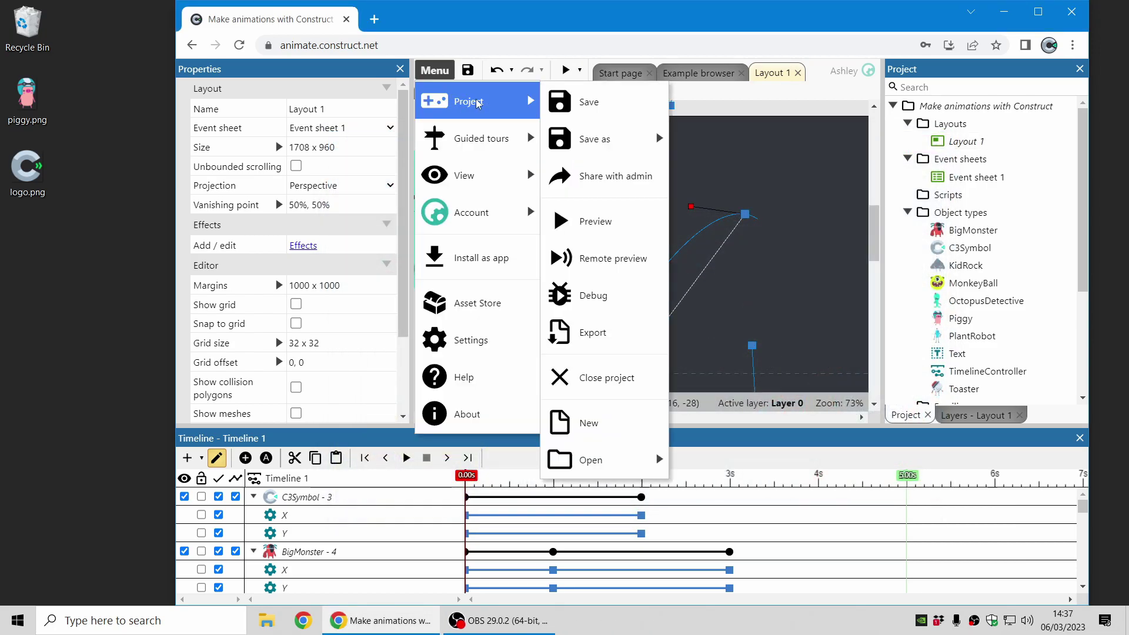
left_click(626, 338)
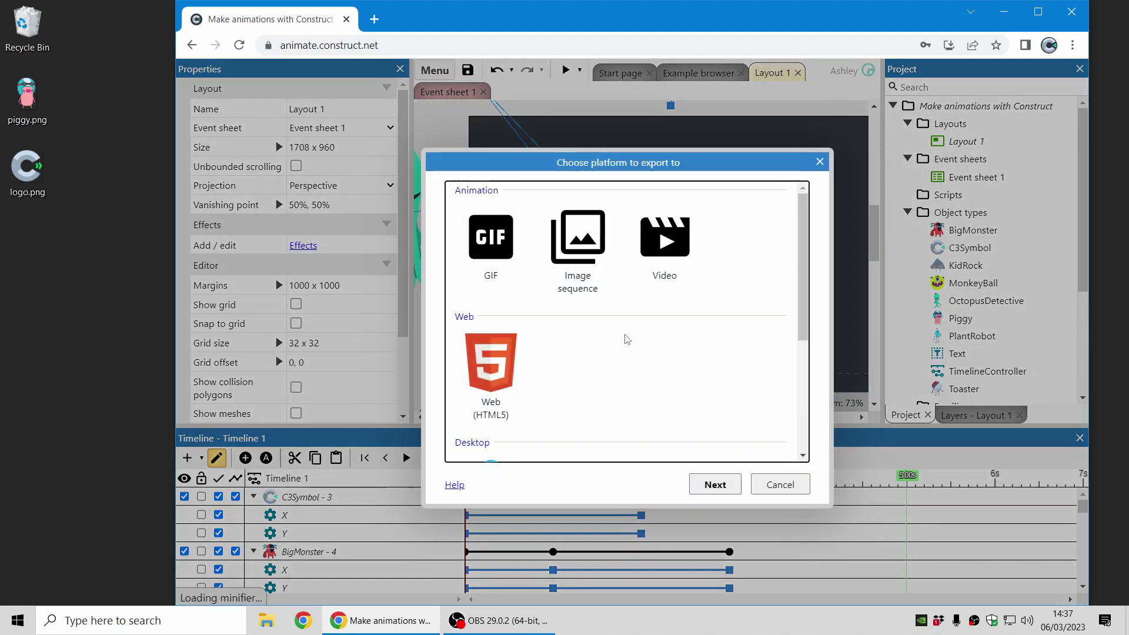
Step: Browse the export platforms and pick Video, reaching its 5-second, 60 fps MP4 options
scroll(627, 339, "down", 1)
scroll(676, 314, "down", 2)
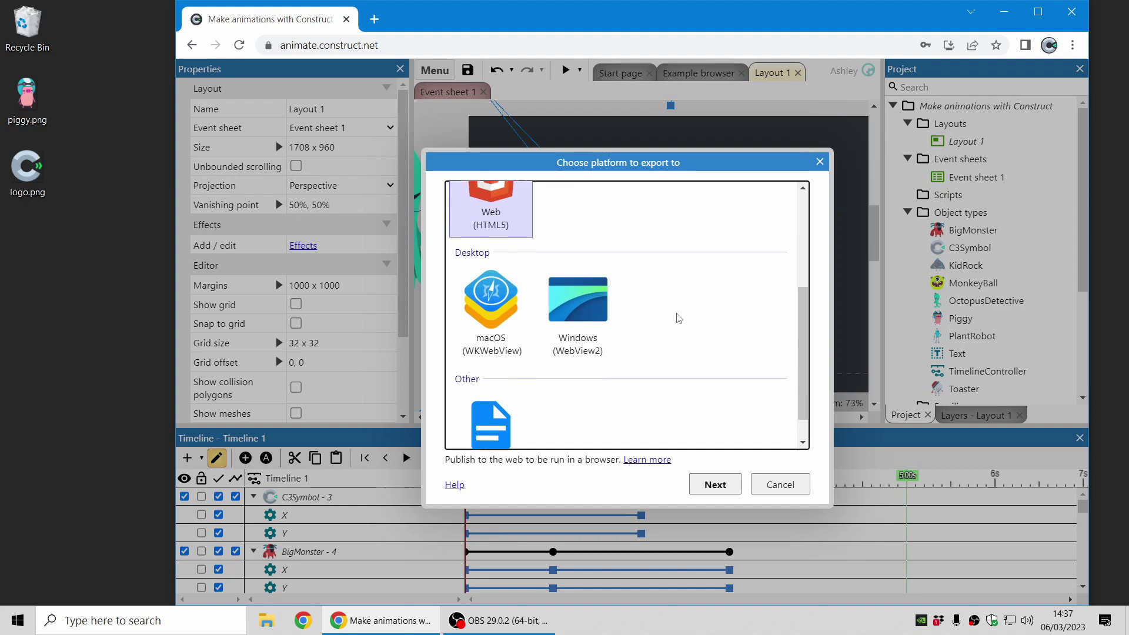
left_click(491, 267)
left_click(578, 268)
scroll(465, 391, "down", 1)
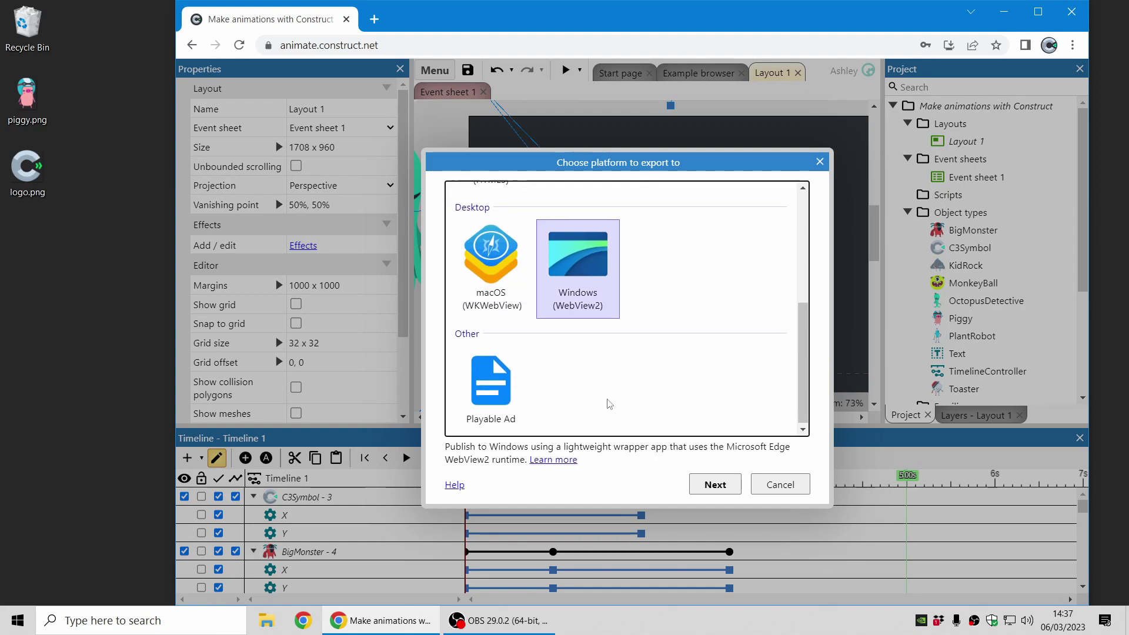
left_click(464, 398)
scroll(680, 405, "up", 3)
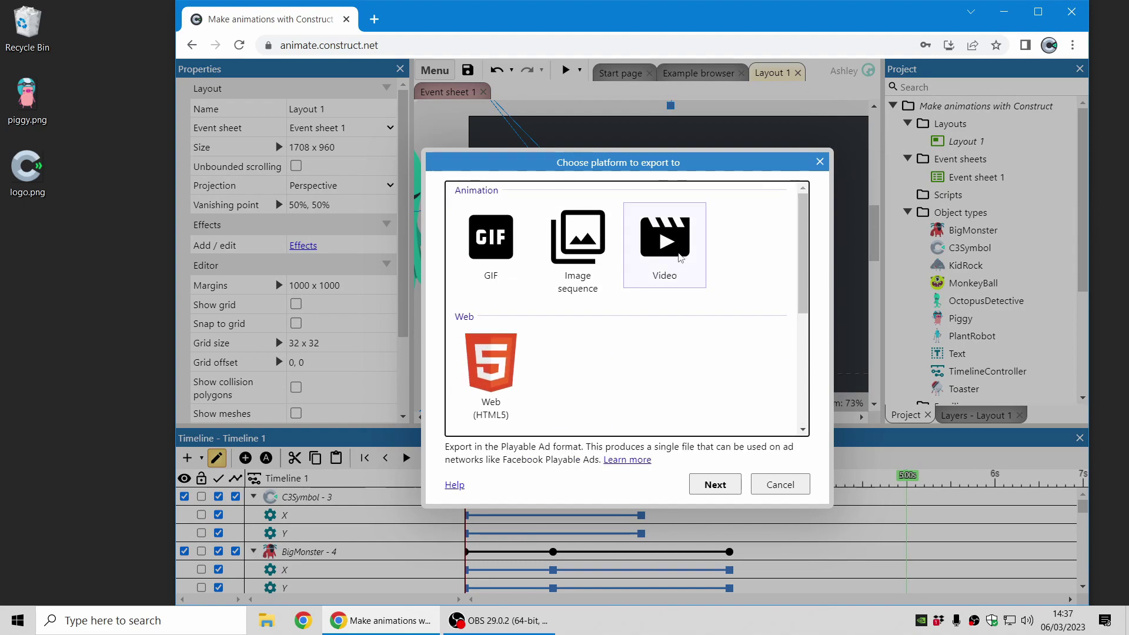
left_click(679, 258)
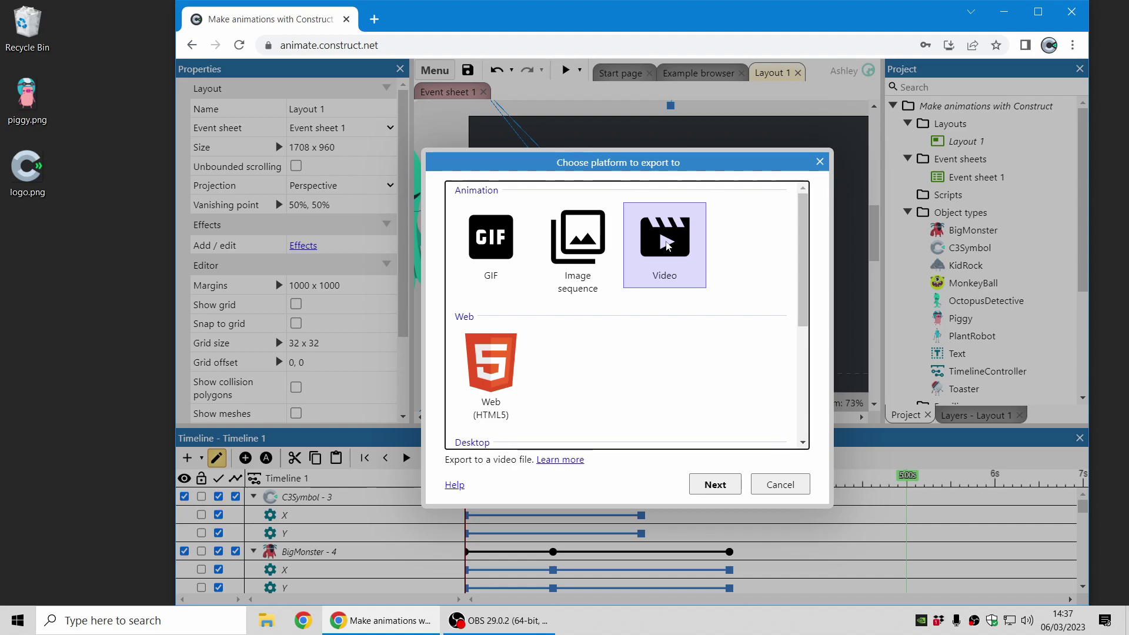
double_click(666, 246)
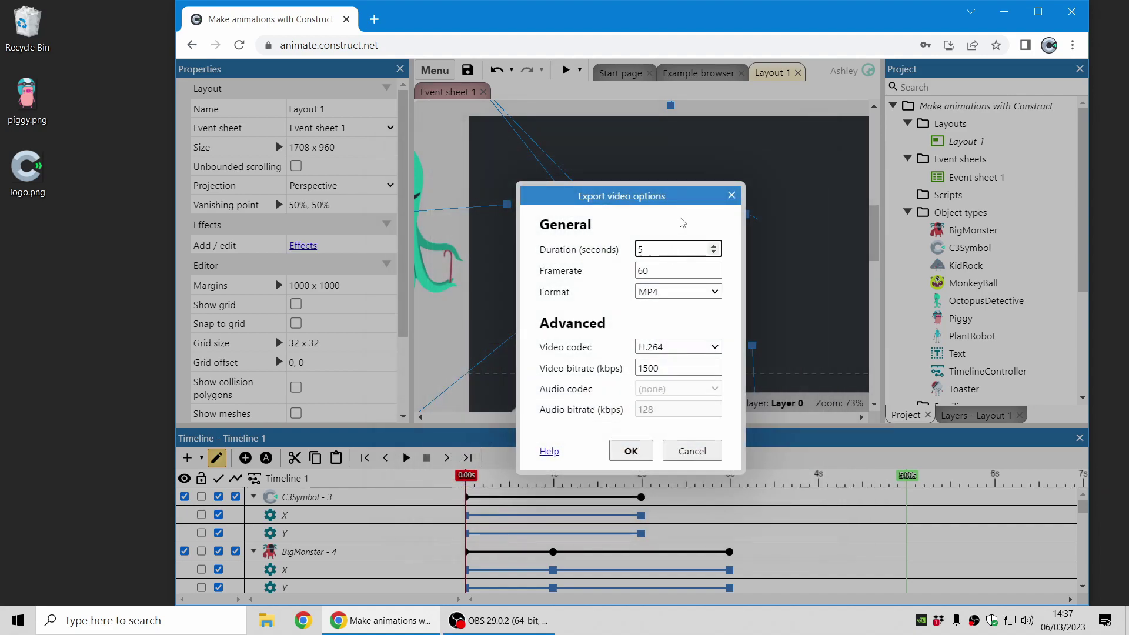
Step: Keep MP4 as the format and run the 5-second, 60 fps video export
left_click(715, 293)
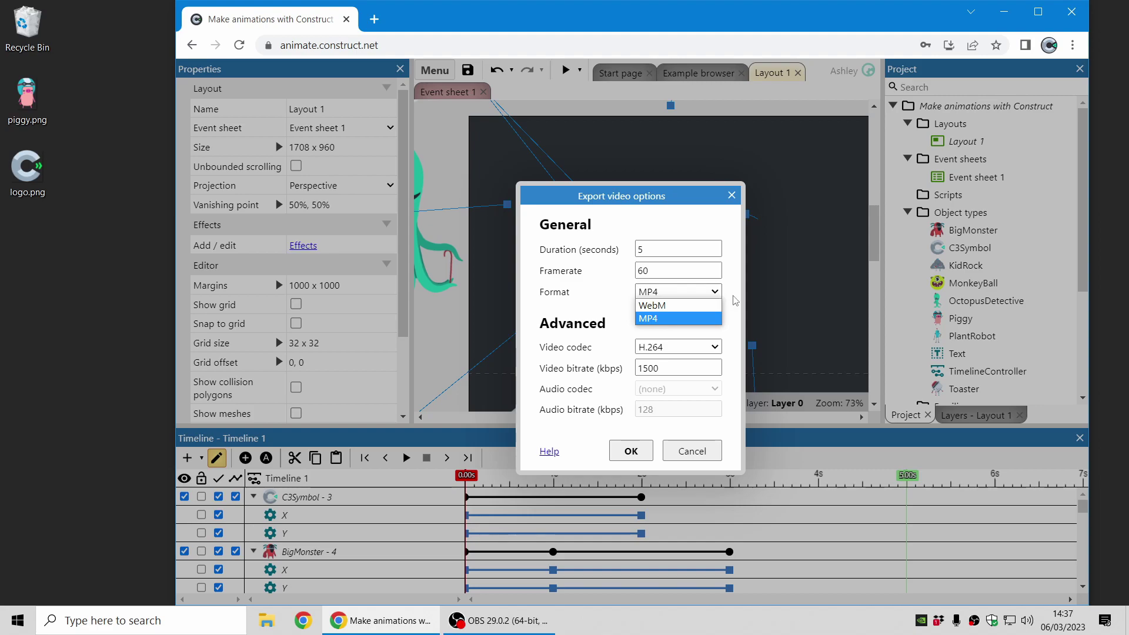
left_click(735, 301)
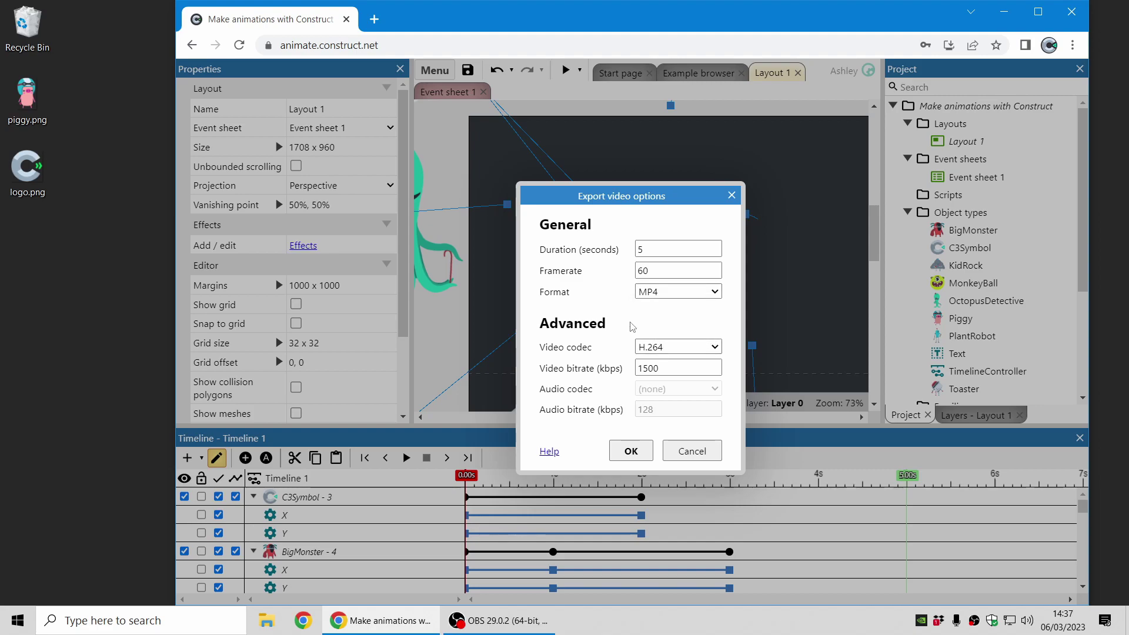
left_click(631, 451)
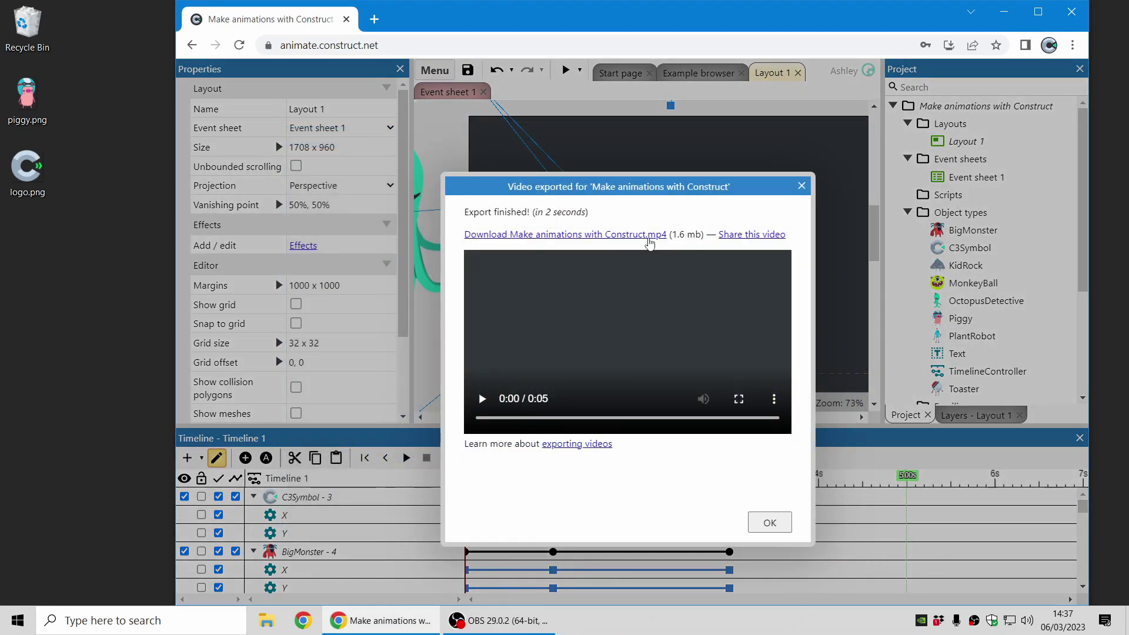
Step: Download the 1.6 MB MP4, play it in Films & TV, then close the player
left_click(628, 235)
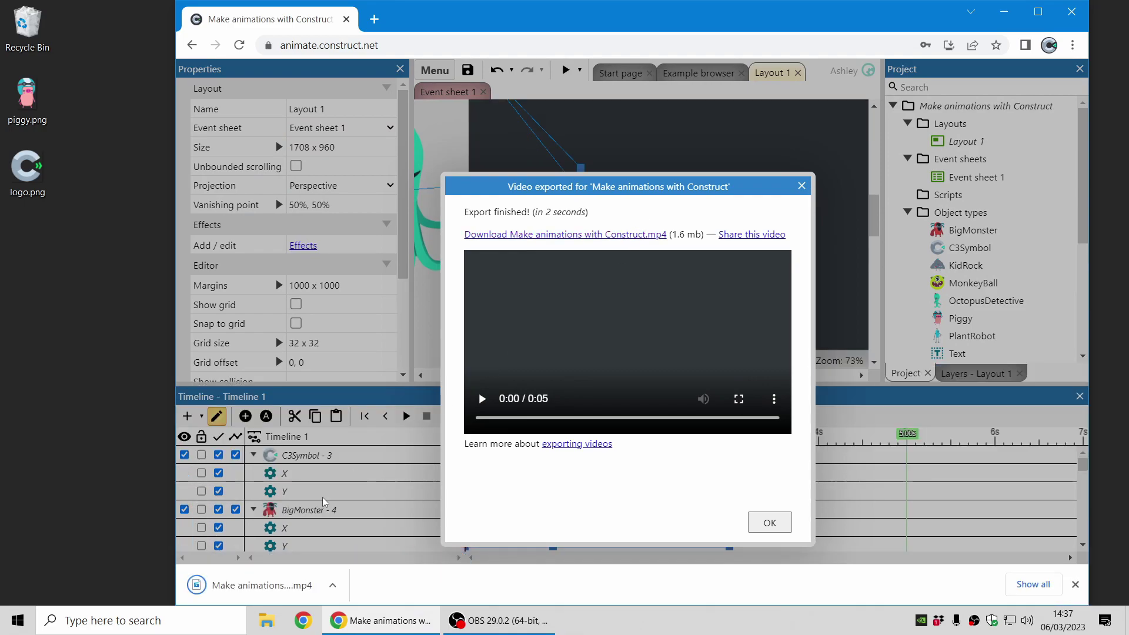
left_click(261, 585)
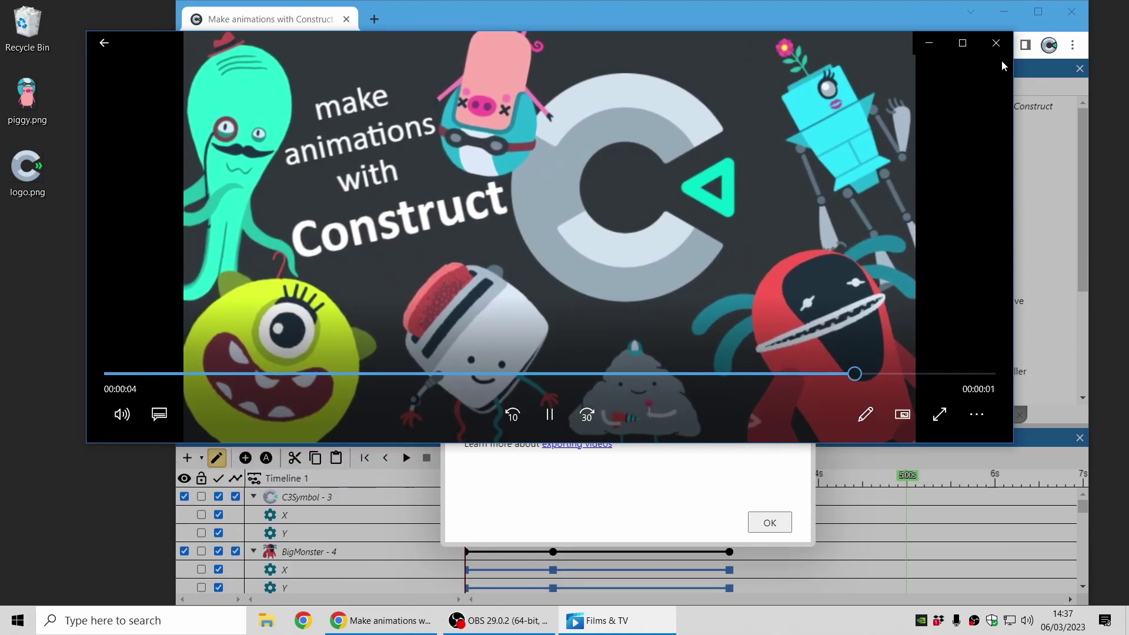
left_click(996, 43)
Step: Dismiss the video export result and start a new project export from the menu
left_click(803, 184)
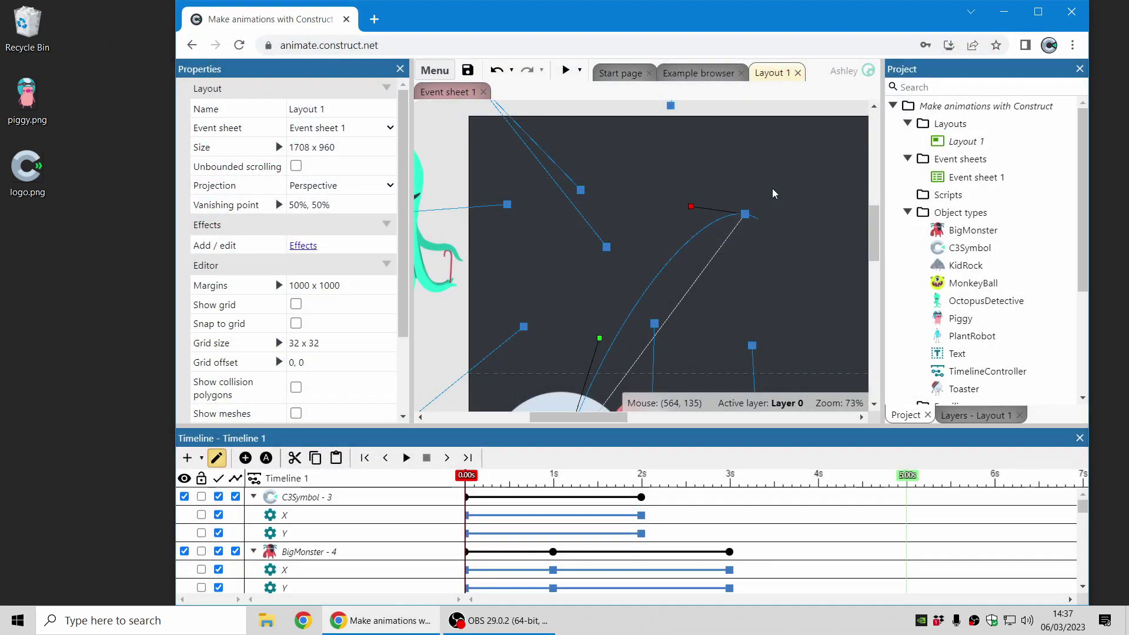
left_click(449, 72)
mouse_move(471, 101)
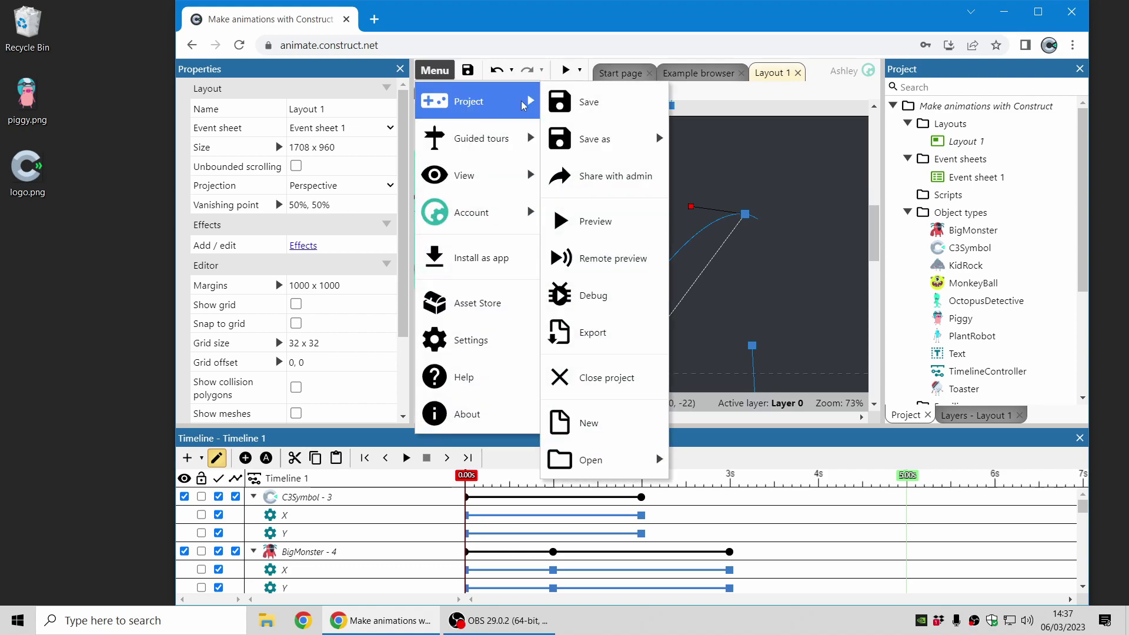
left_click(591, 331)
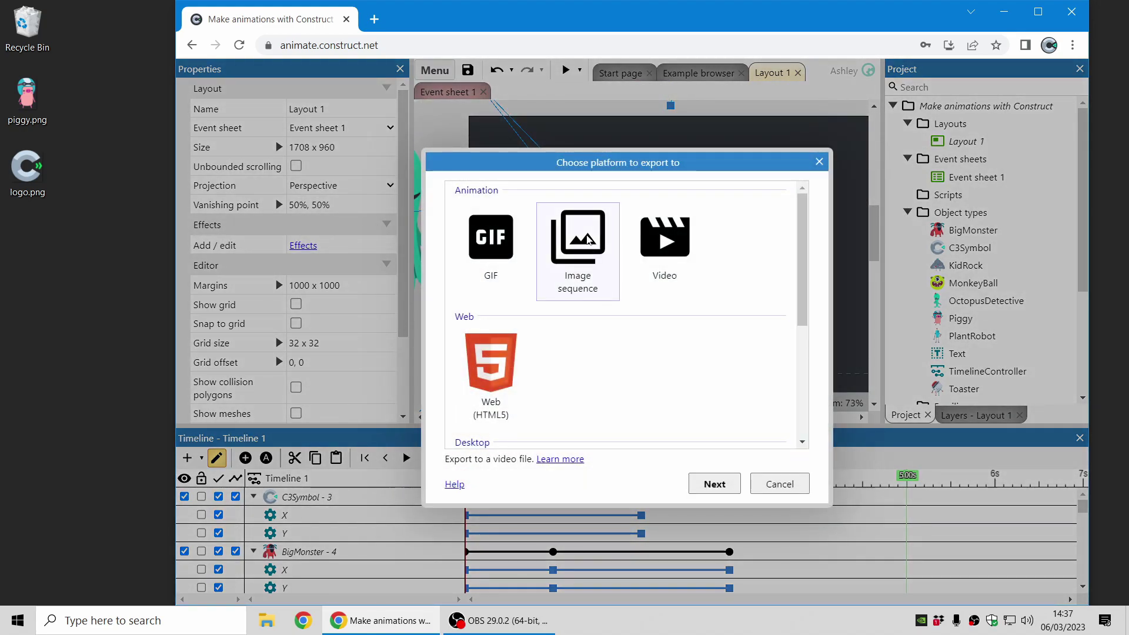
Step: Export an image sequence of 150 PNG frames and download the 25 MB zip
double_click(588, 246)
left_click(650, 425)
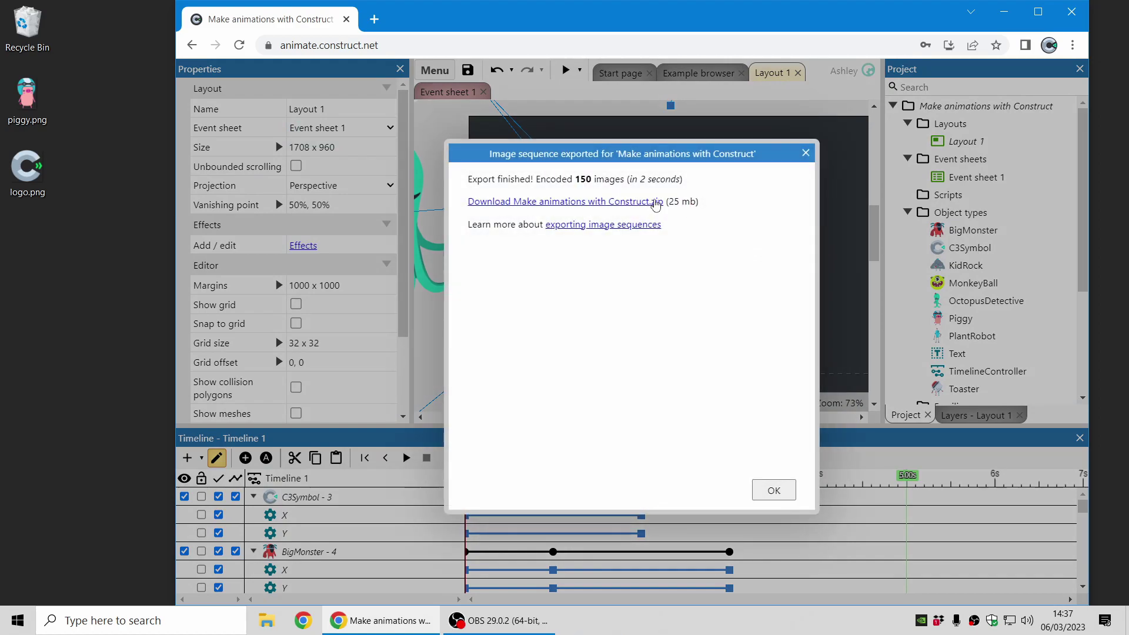
left_click(656, 202)
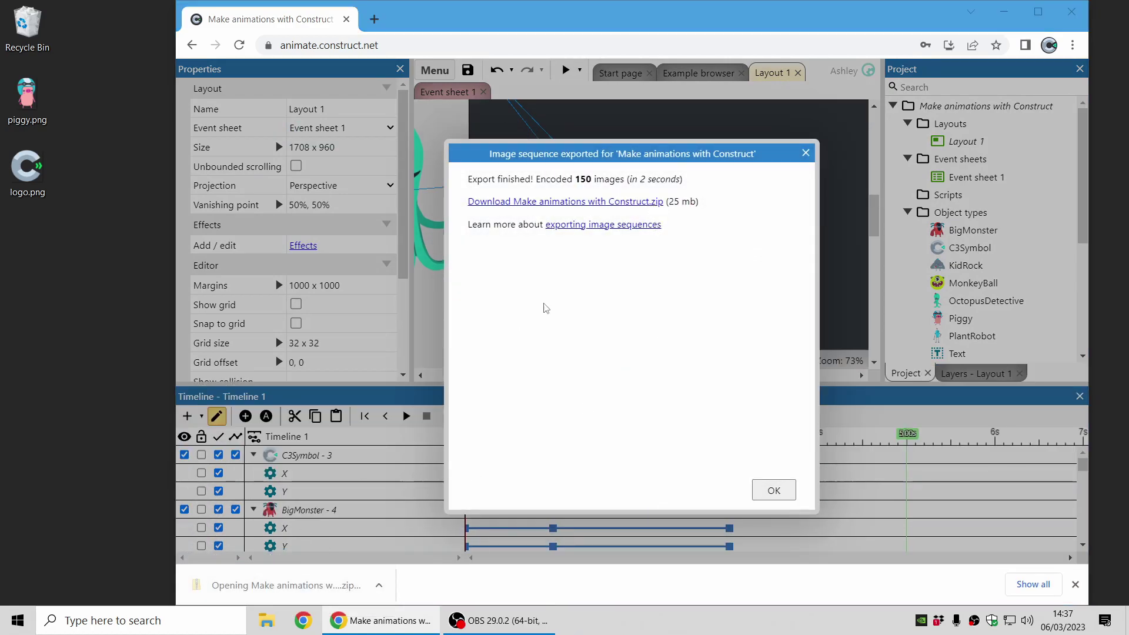
Step: Scroll through the 150 PNG frames in the zip, then close Explorer and the export summary
left_click_drag(680, 182, 686, 488)
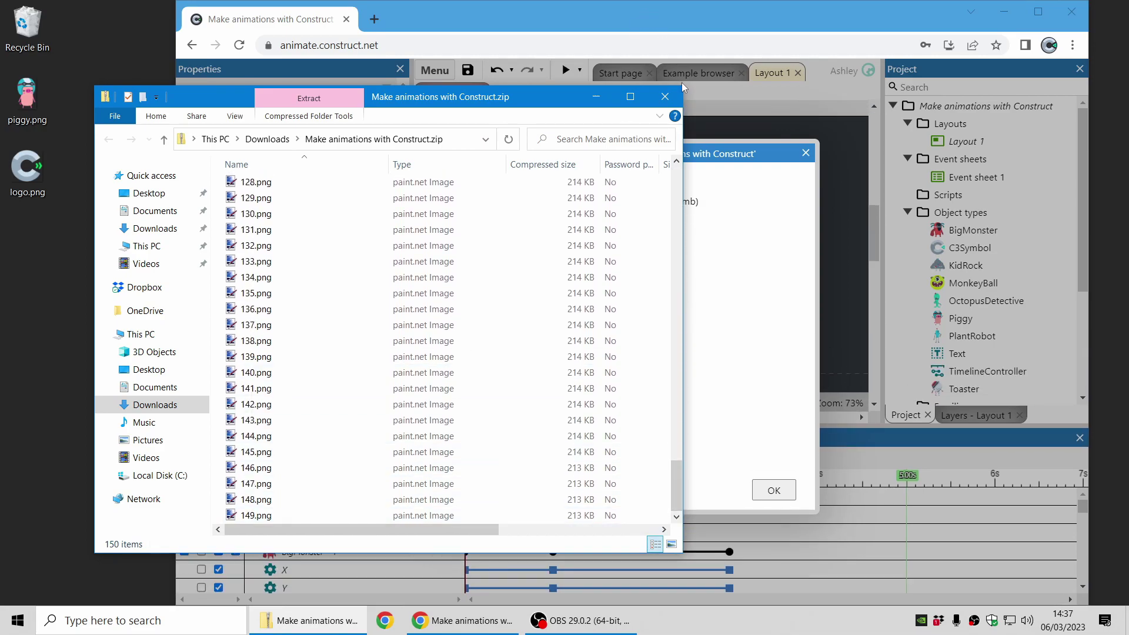
left_click(665, 97)
left_click(772, 494)
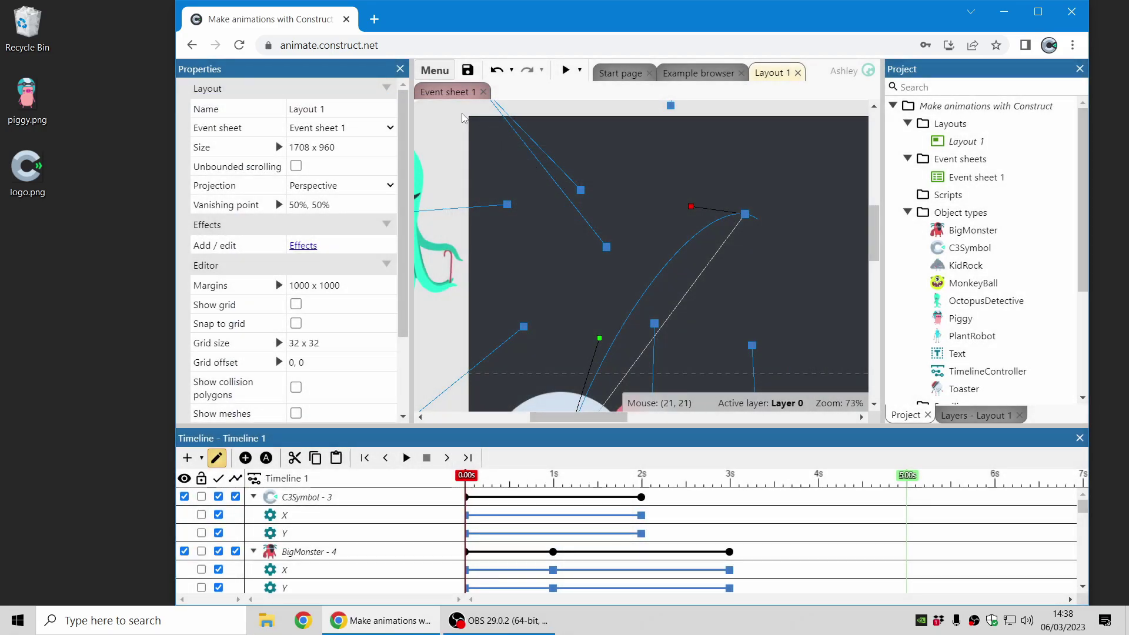
Step: Export a GIF with duration 5 and framerate 12 (60 frames, 3.4 MB), then dismiss the summary
left_click(435, 70)
mouse_move(470, 101)
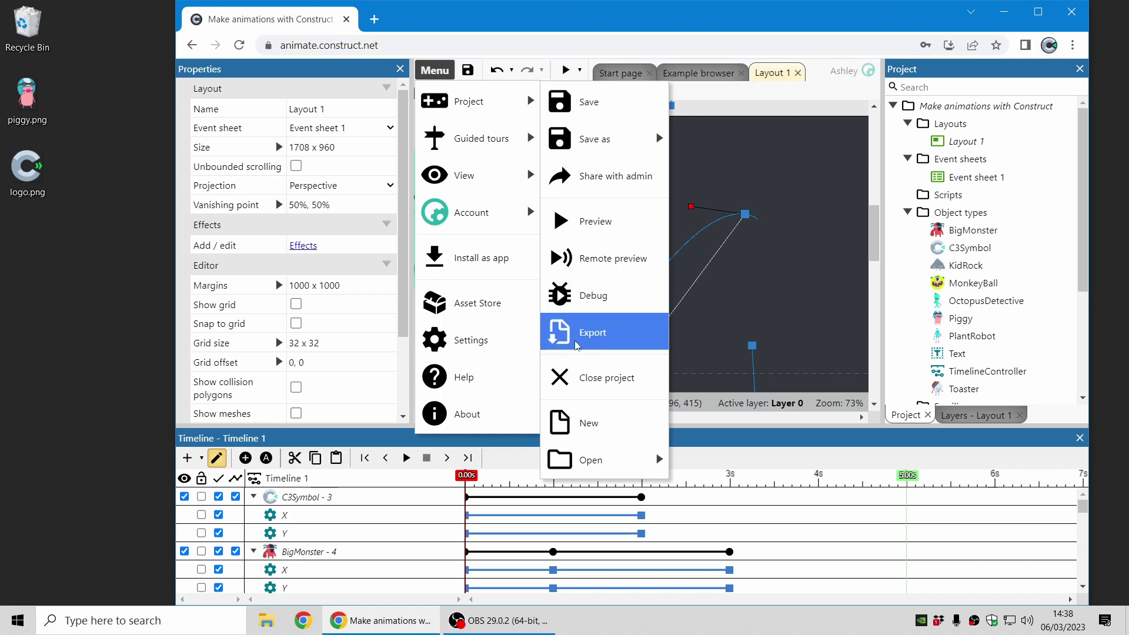
left_click(588, 333)
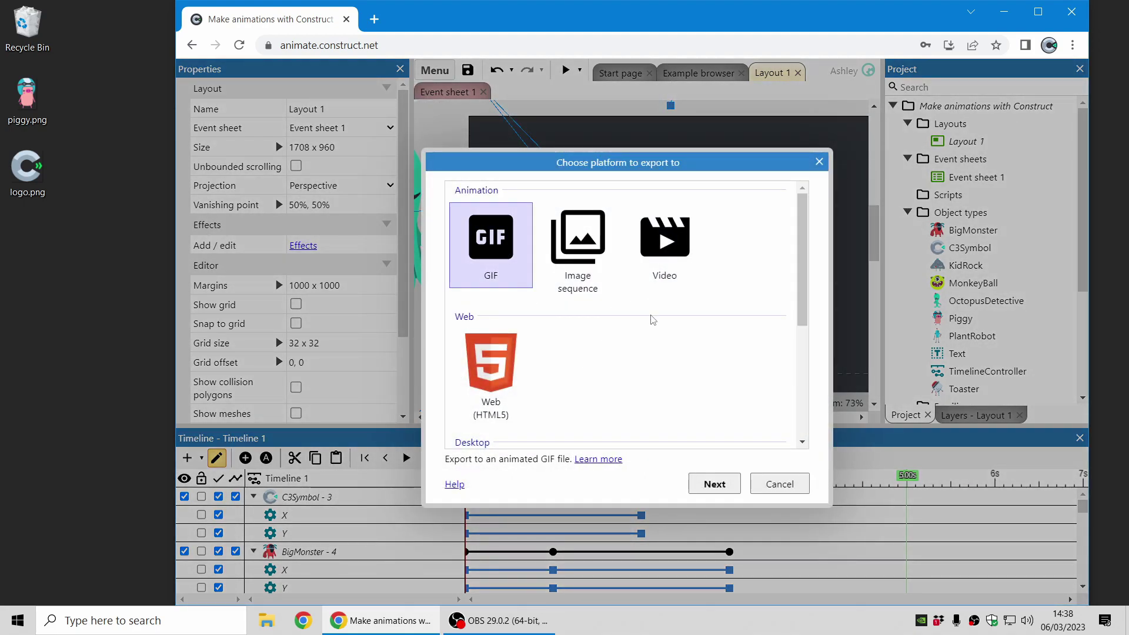
left_click(730, 488)
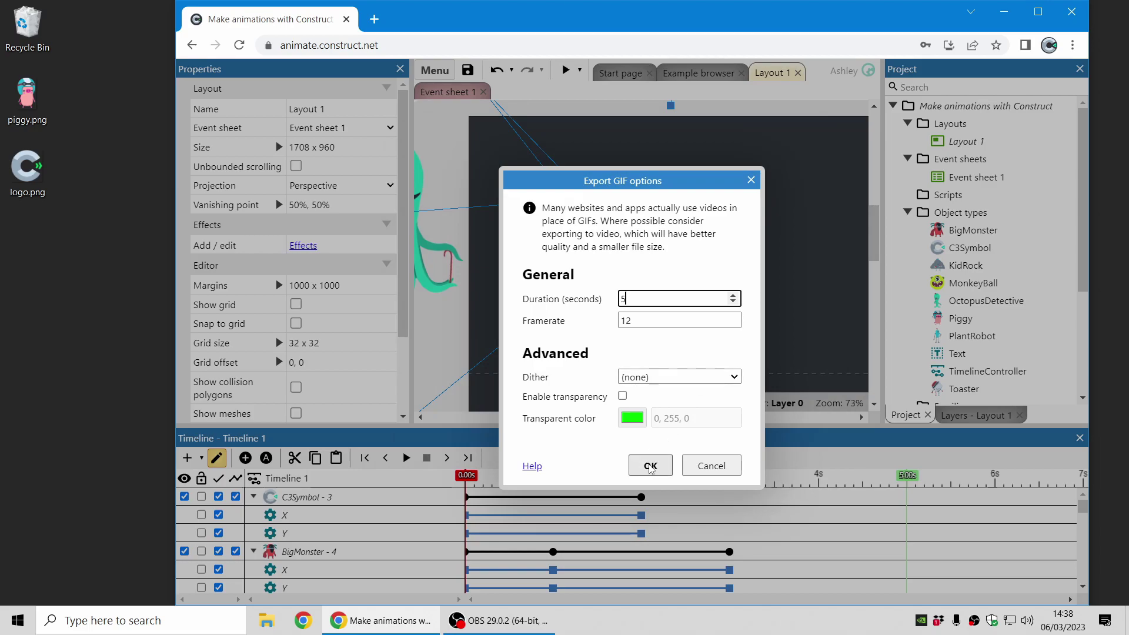
left_click(651, 465)
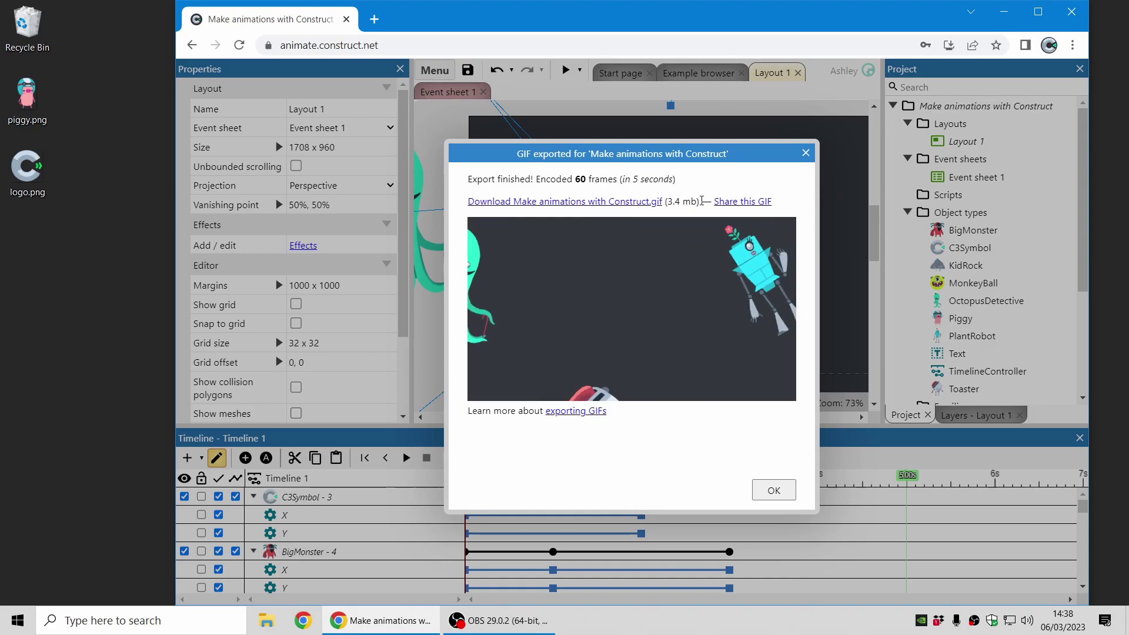
left_click(772, 489)
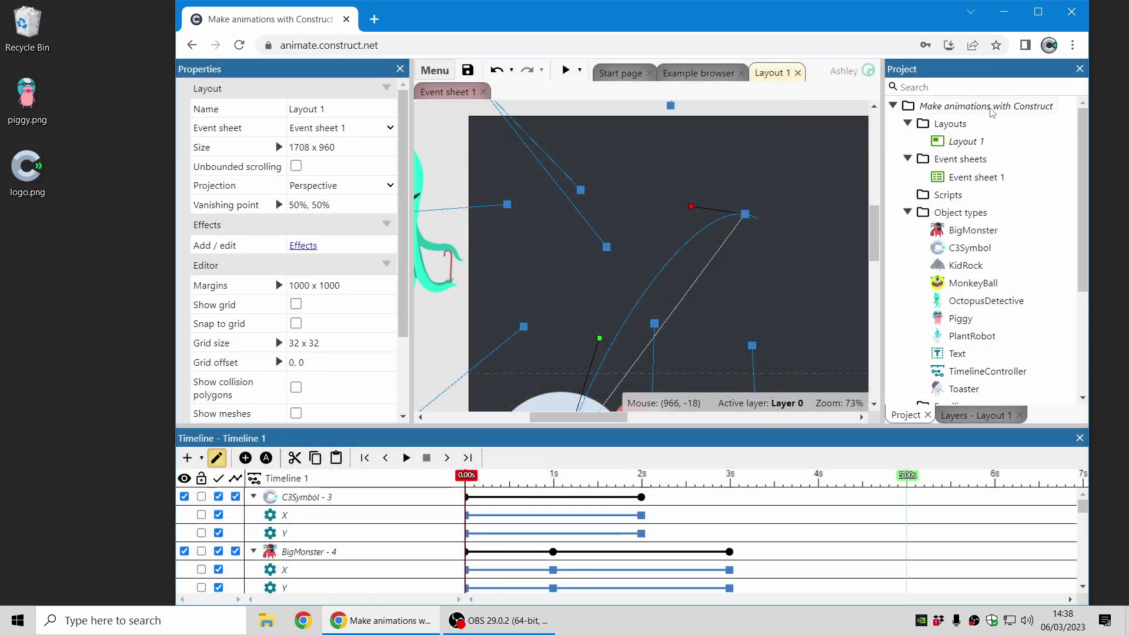
Step: Close the Animated Splash project, discarding its unsaved changes
right_click(999, 110)
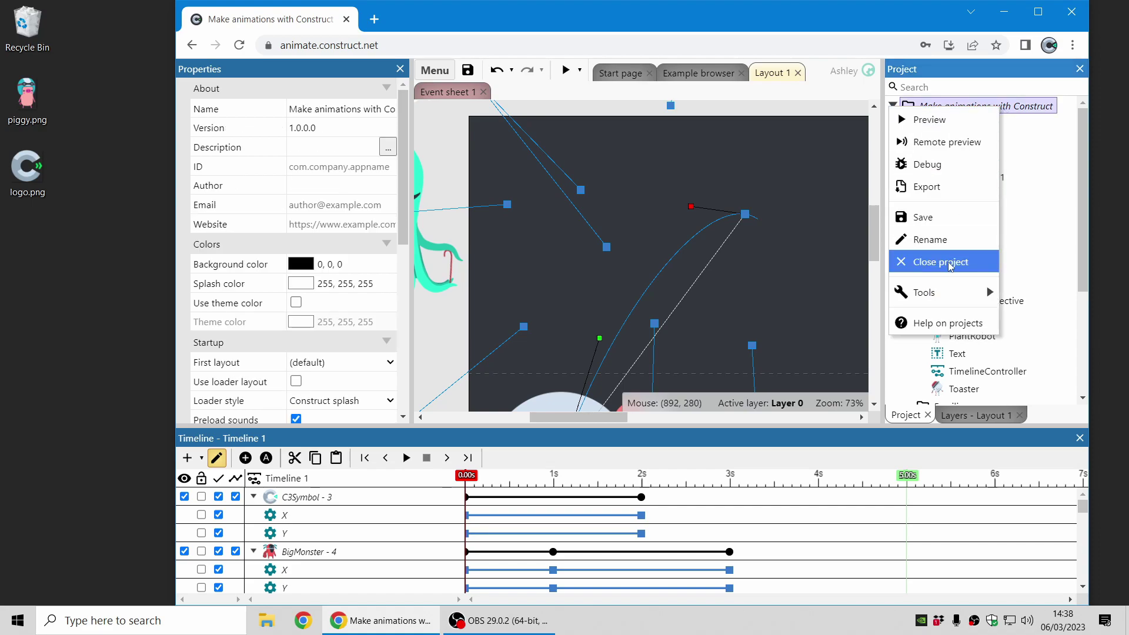
left_click(941, 262)
left_click(711, 372)
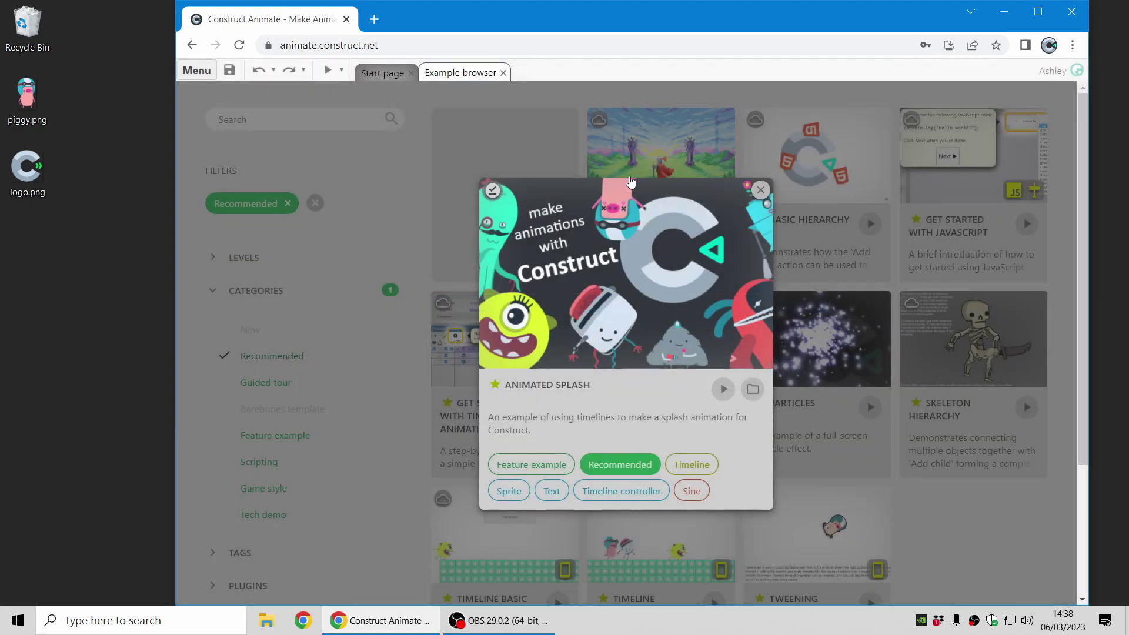
left_click(381, 417)
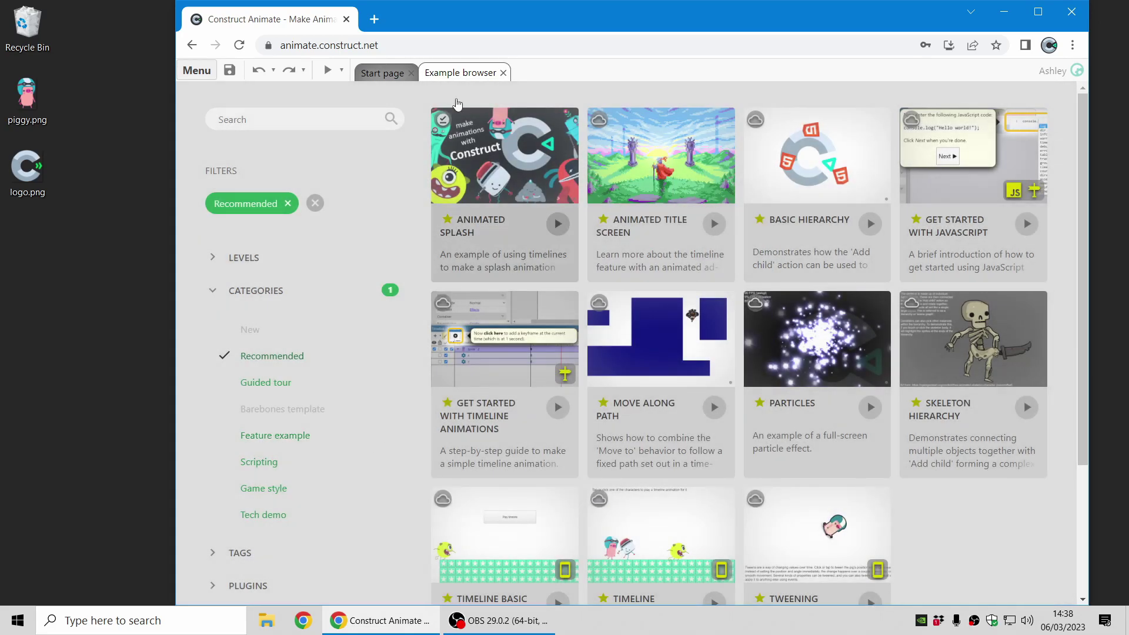
Step: Create a new empty project with default settings and bring its blank Layout 1 into view
left_click(393, 73)
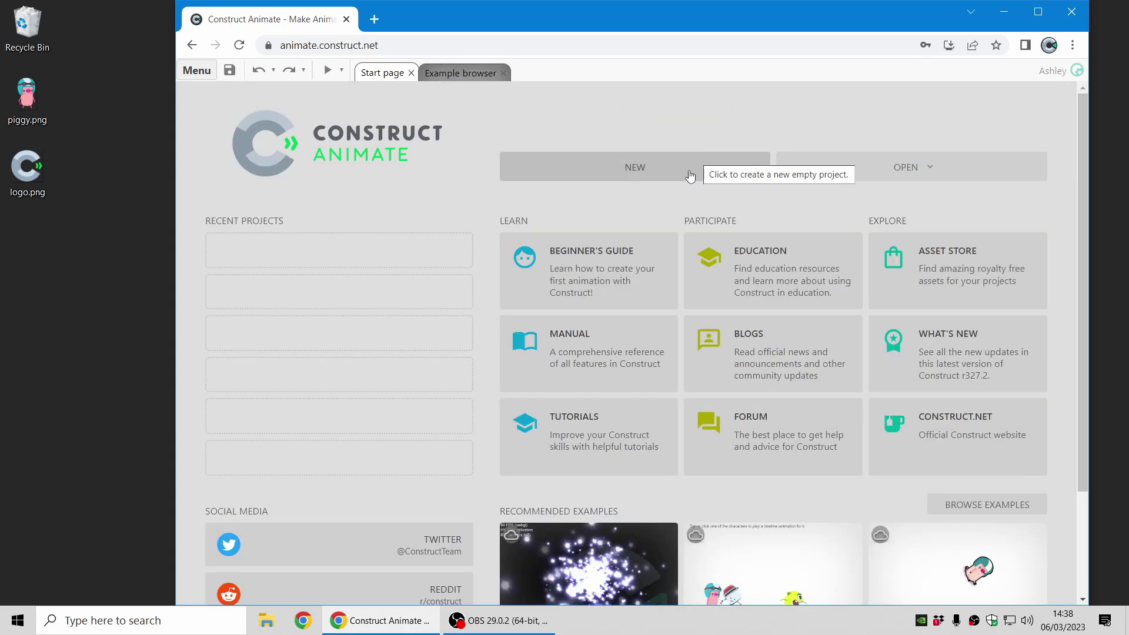
left_click(690, 176)
left_click(658, 425)
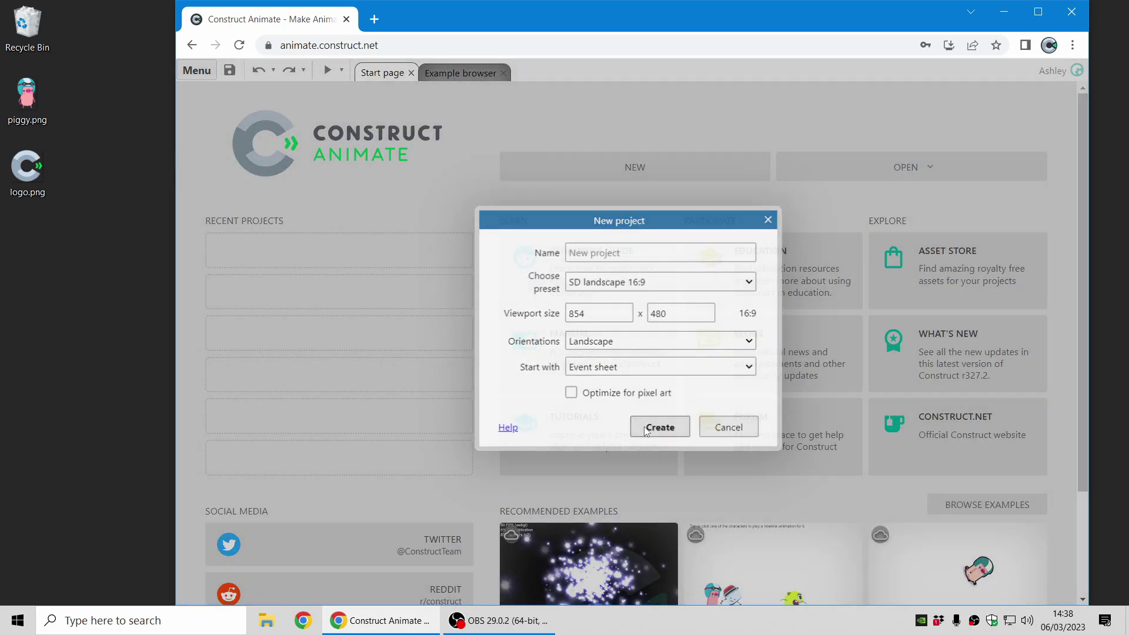
left_click_drag(713, 286, 649, 218)
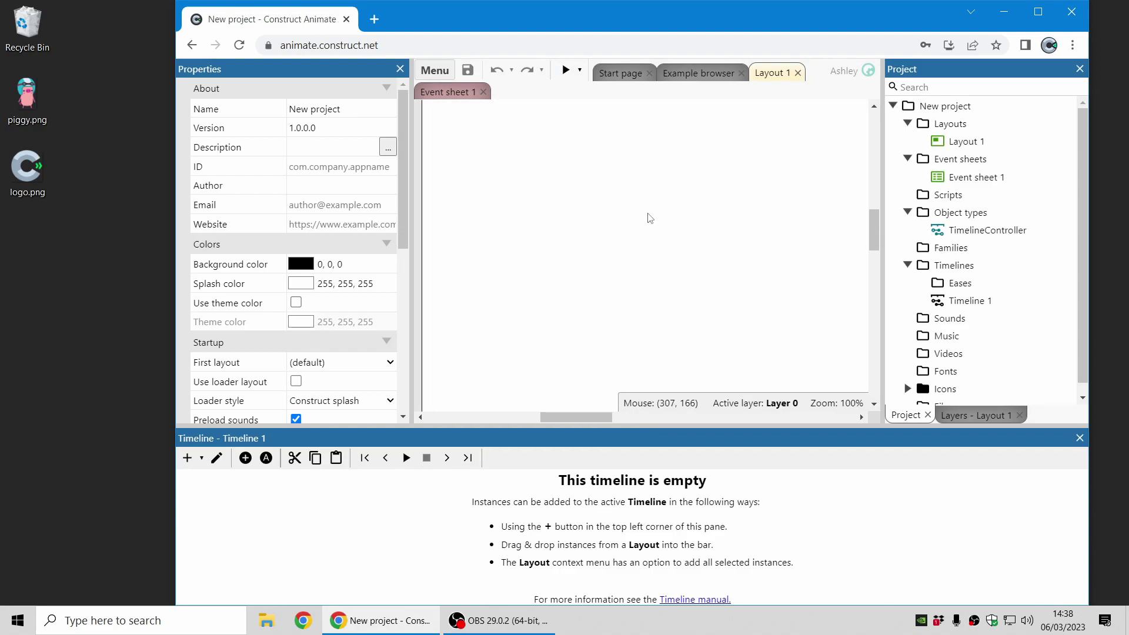
scroll(652, 230, "down", 3)
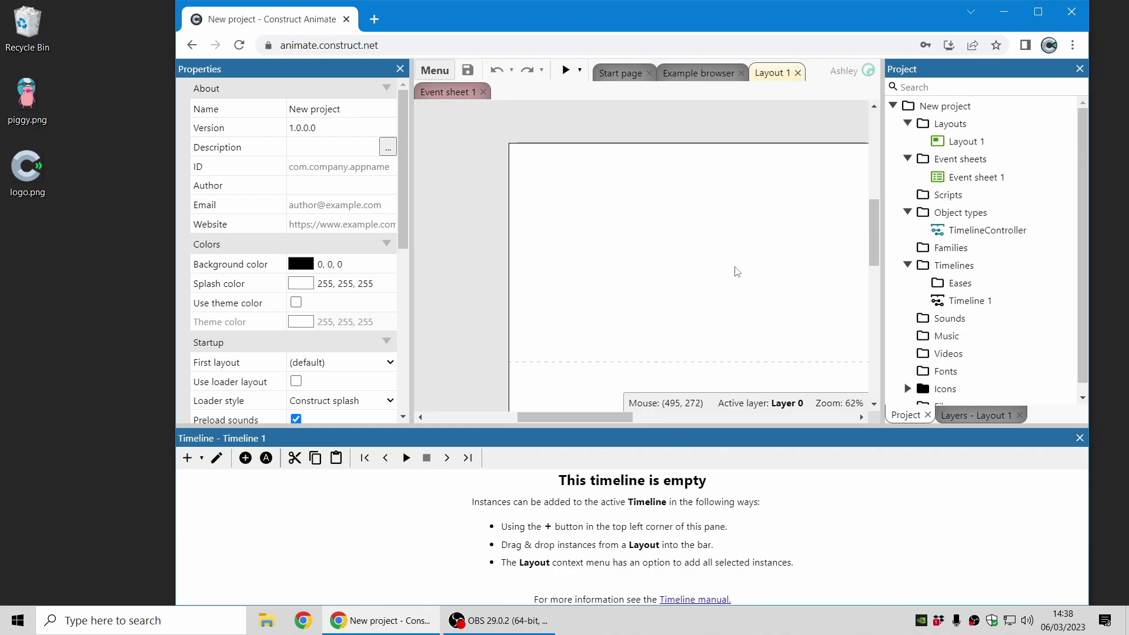
left_click_drag(736, 270, 668, 232)
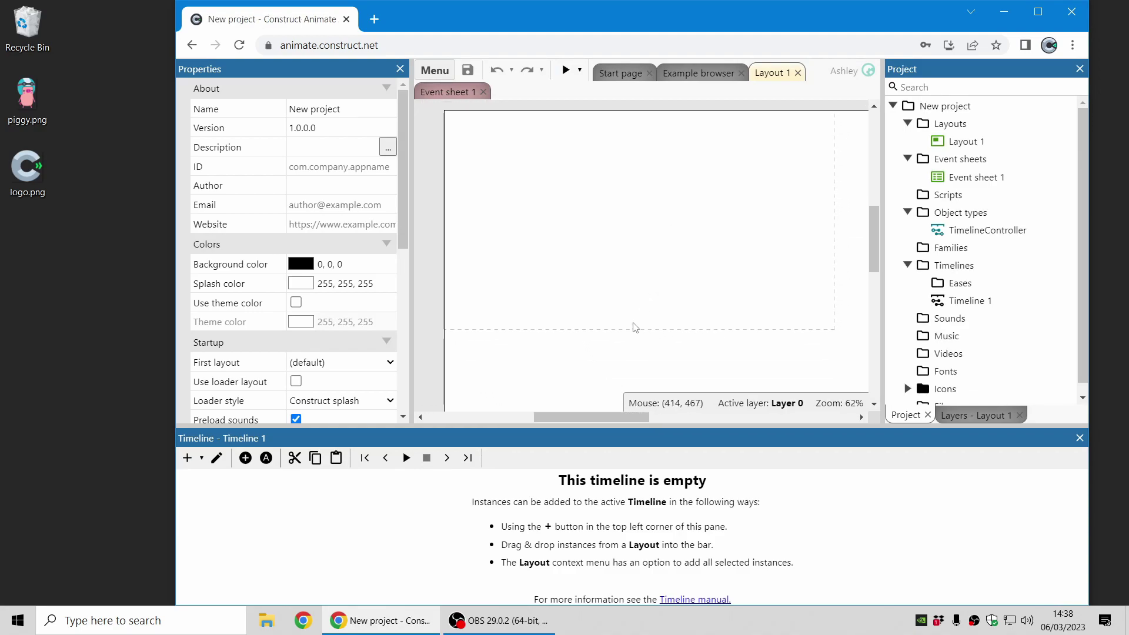
Step: Drop piggy.png onto Layout 1 as a sprite and drag it into Timeline 1 for an X/Y track
left_click(35, 98)
left_click_drag(36, 100, 564, 259)
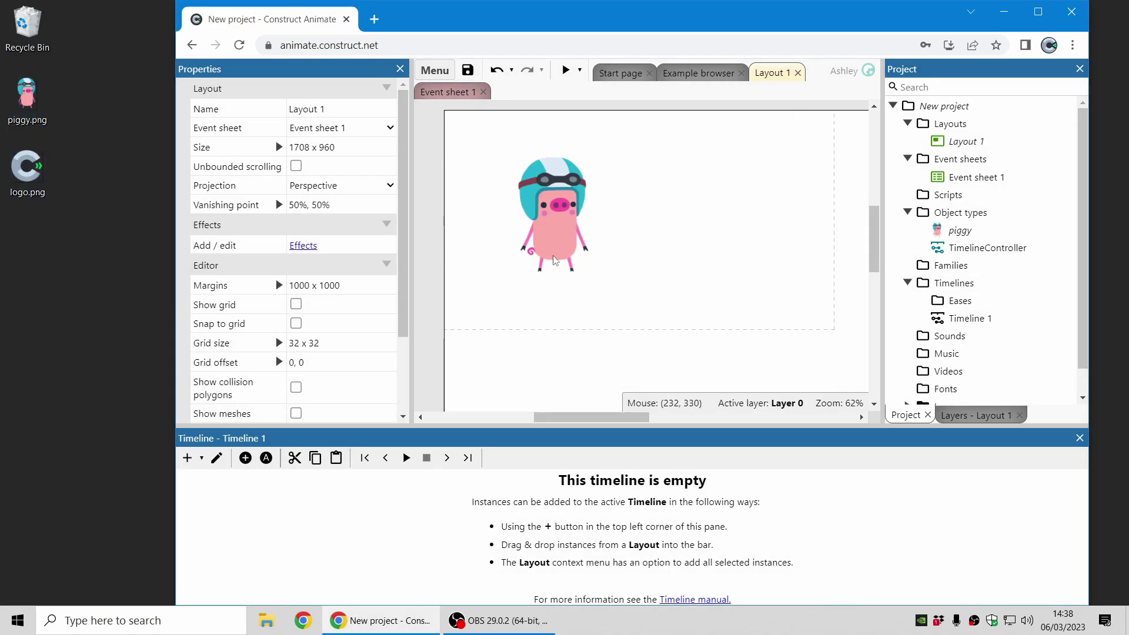
scroll(617, 254, "left", 2)
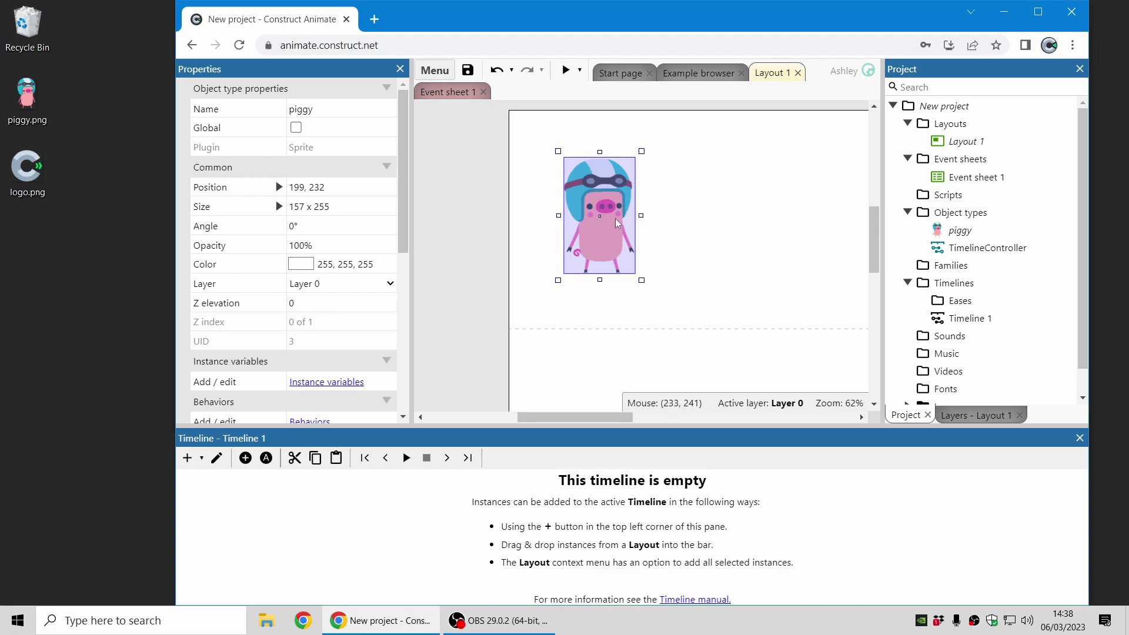
left_click_drag(341, 542, 343, 548)
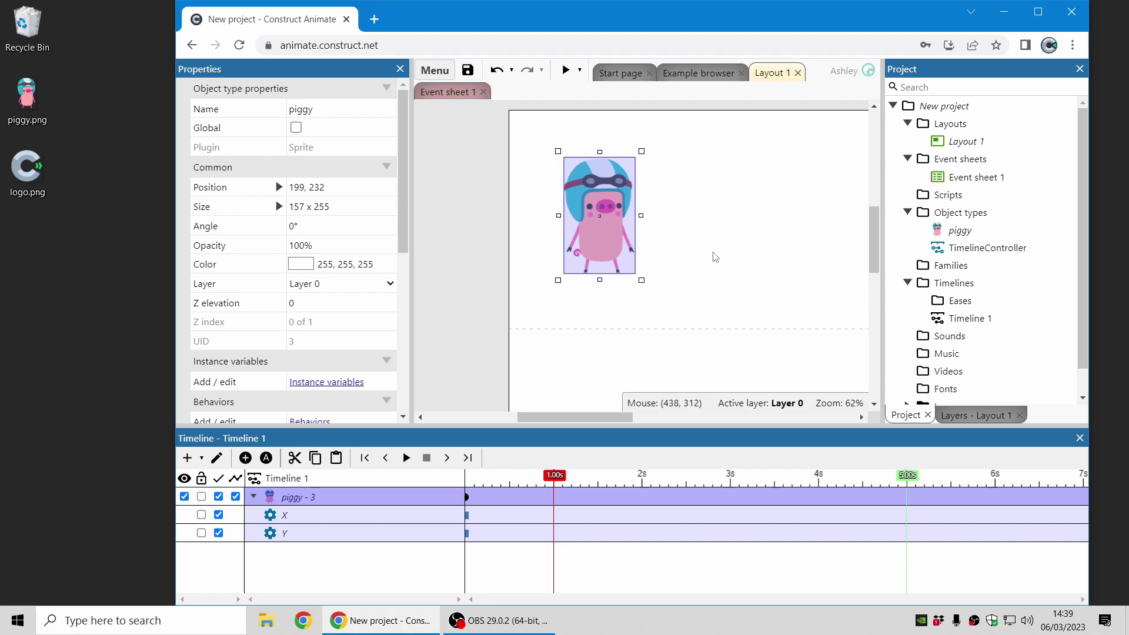
Step: Start the piggy off the left edge tilted about 343°, then keyframe it at 280, 220, angle 0.4° at 2.5 s
left_click_drag(602, 243, 438, 274)
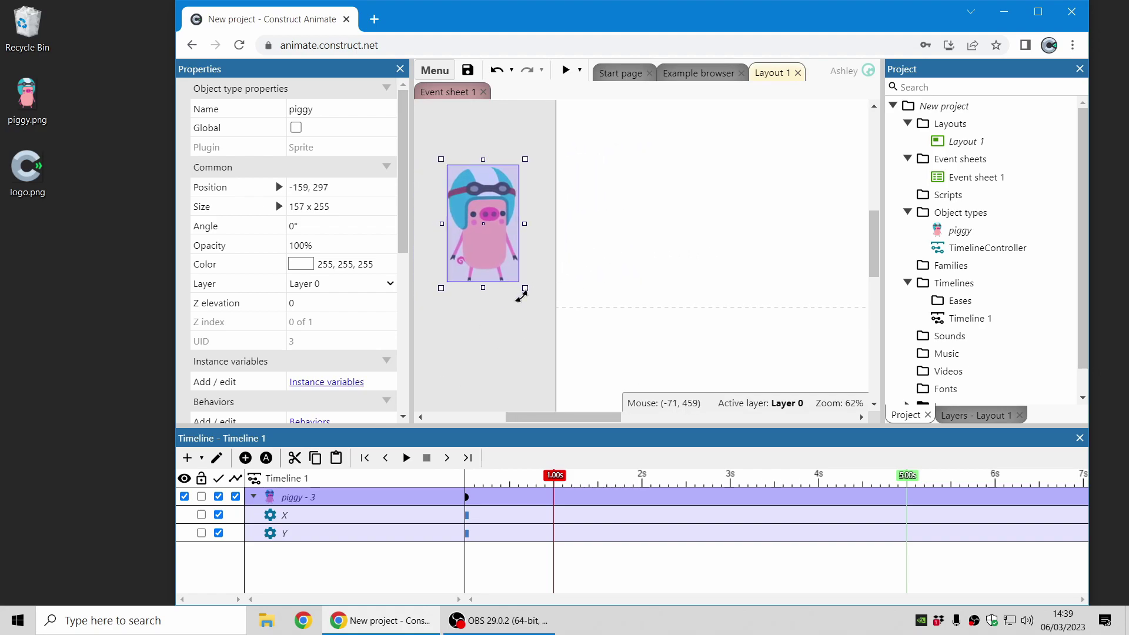
left_click_drag(521, 296, 555, 292)
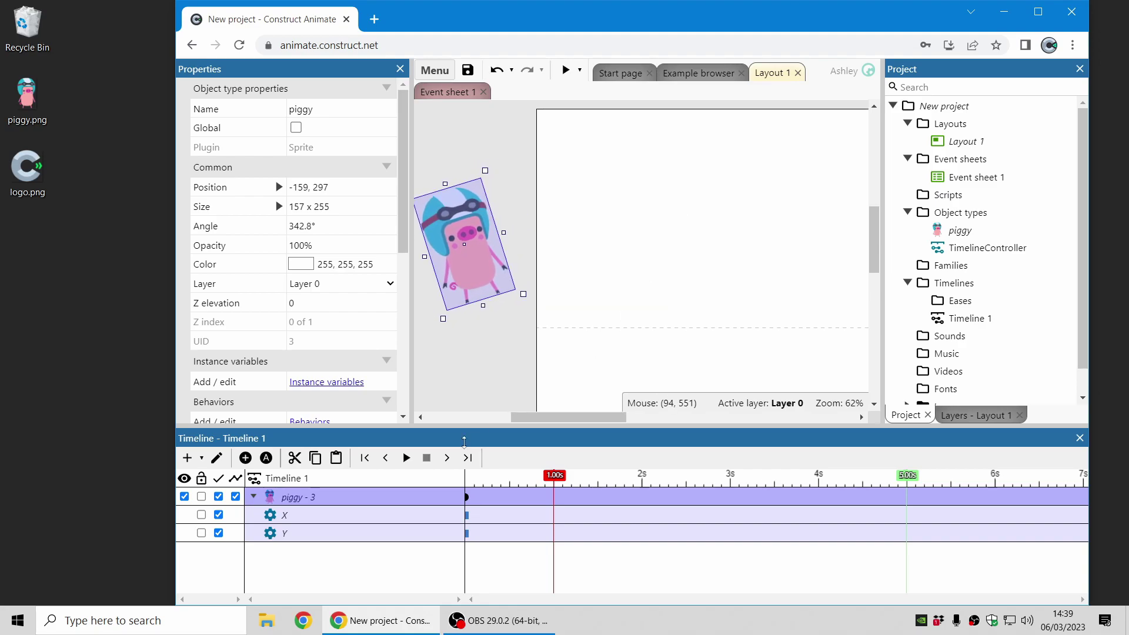
left_click(218, 460)
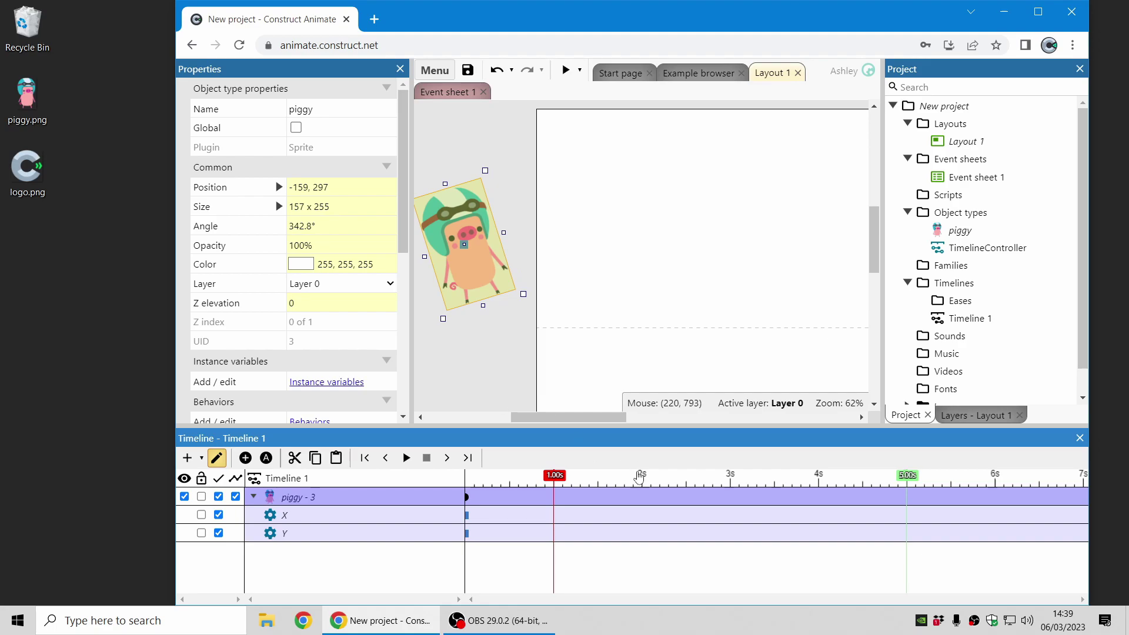
left_click(688, 489)
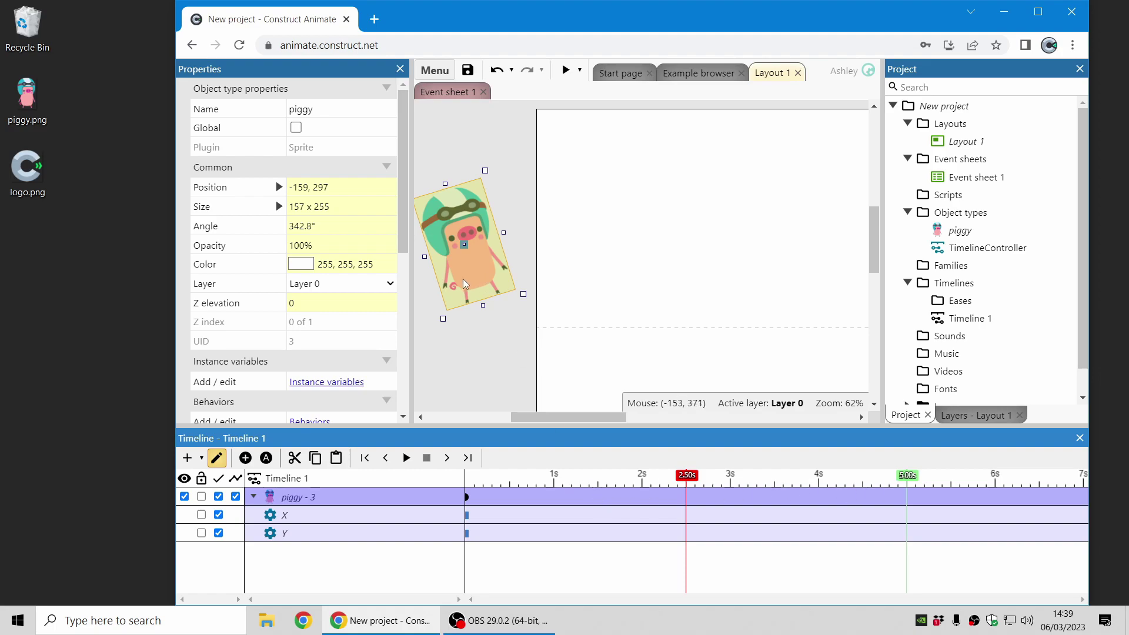
left_click_drag(465, 284, 720, 297)
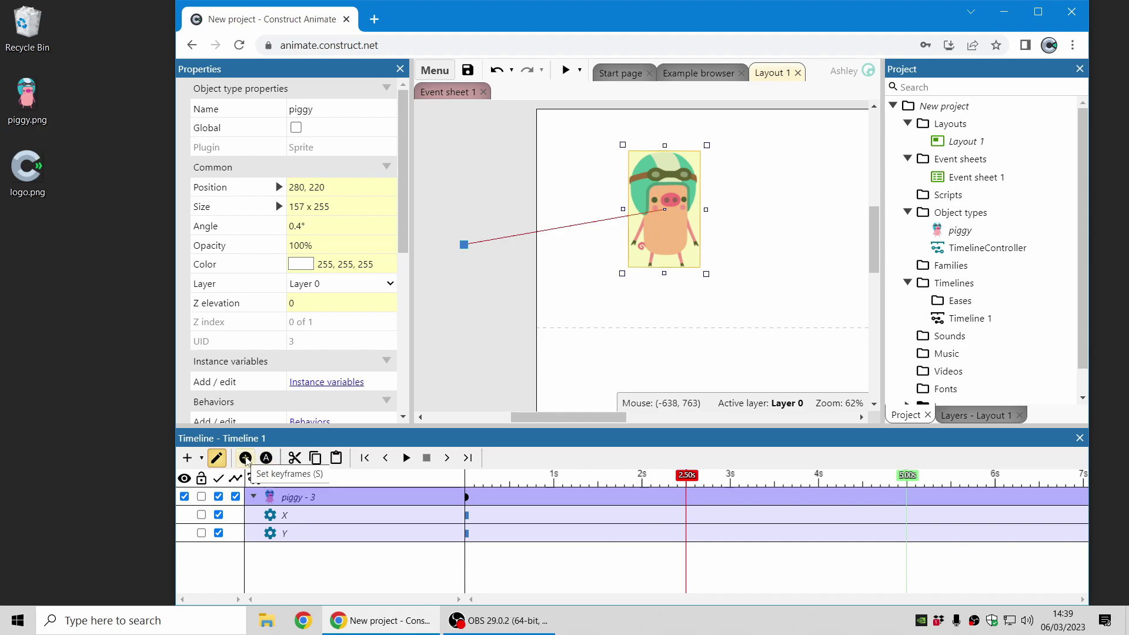
left_click(246, 458)
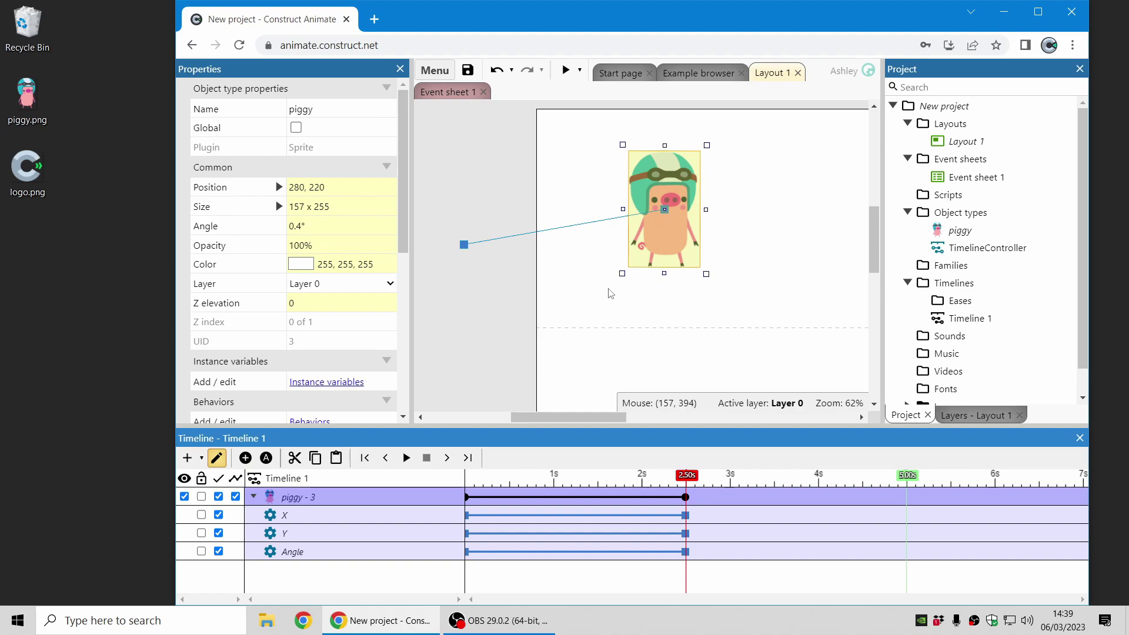
Step: Rewind and preview the piggy's flight from the start
left_click(365, 457)
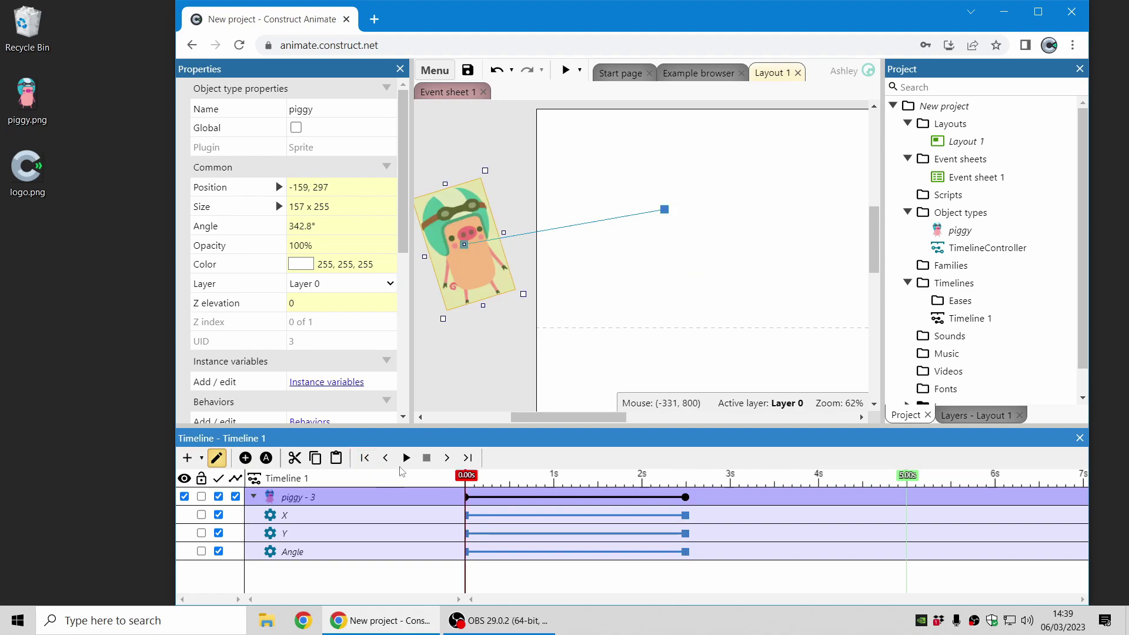
left_click(410, 464)
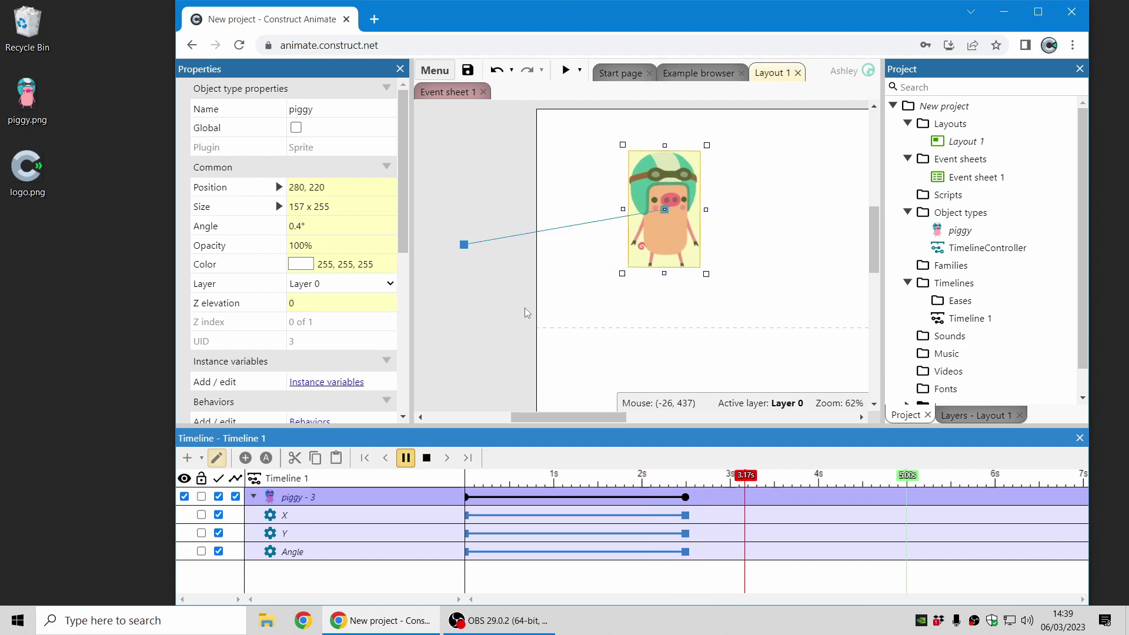
left_click(429, 460)
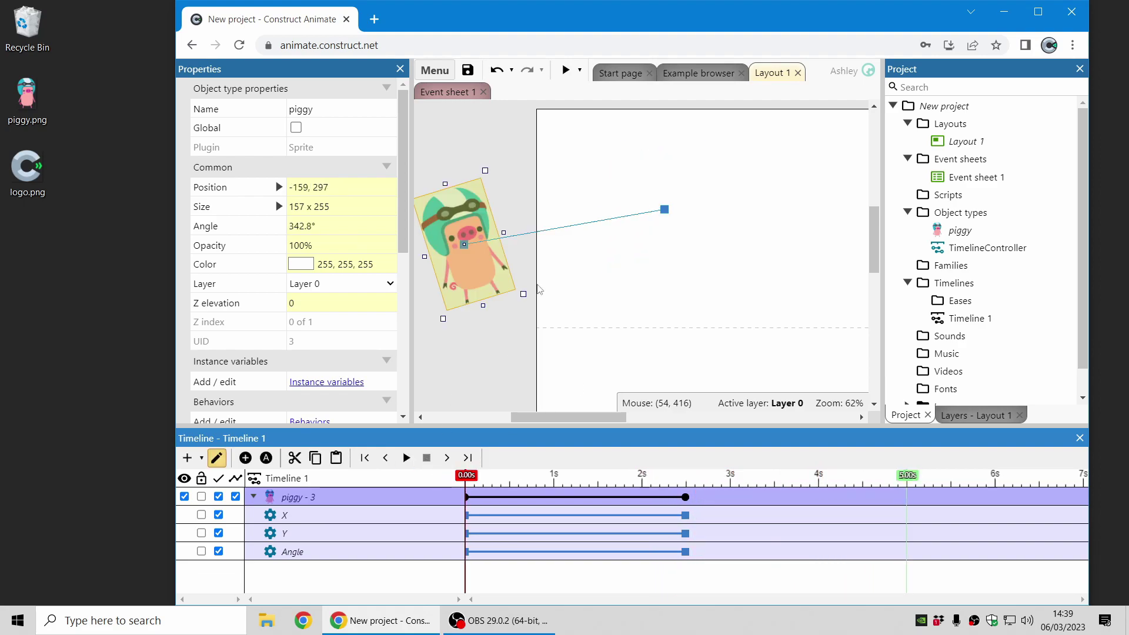
Step: Give the piggy's master track an Out Elastic ease and preview the result
left_click(349, 505)
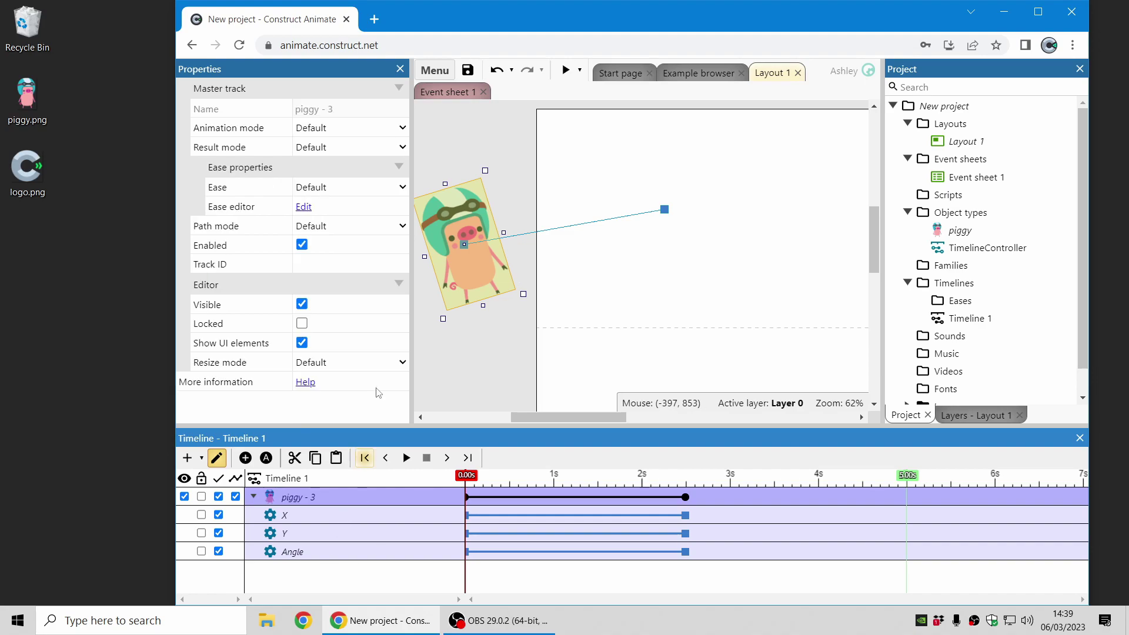
left_click(355, 192)
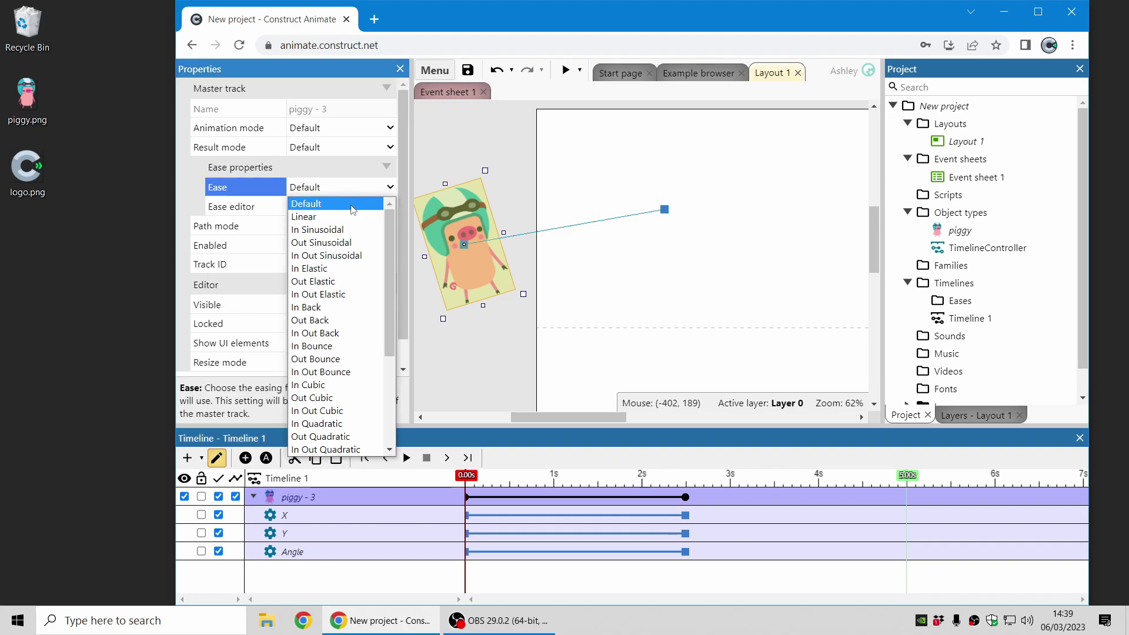
left_click(341, 282)
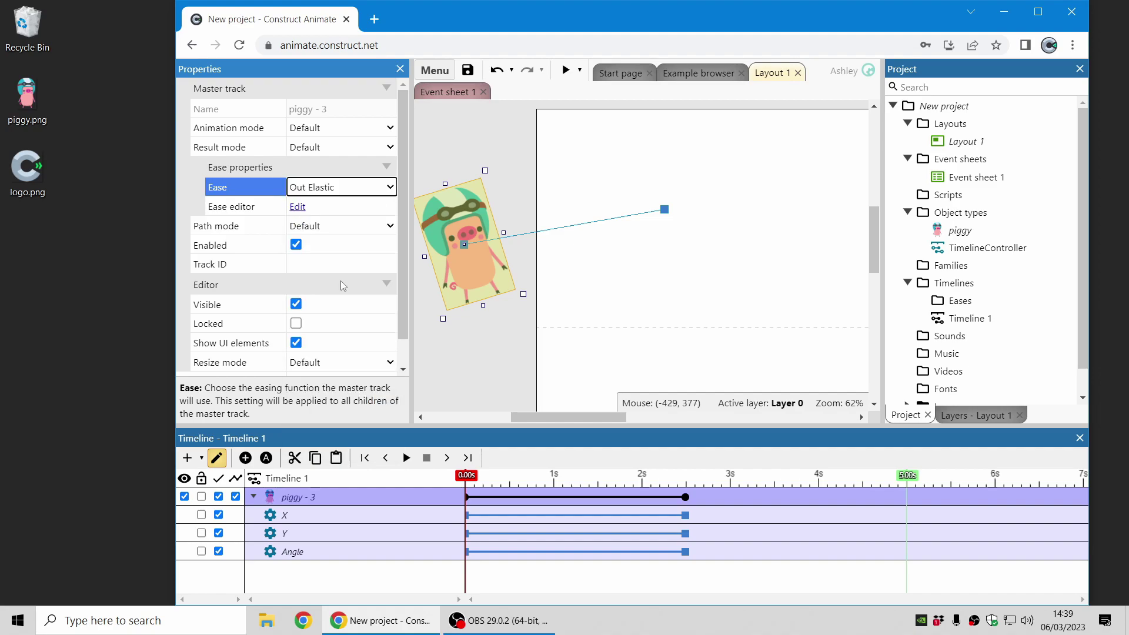
left_click(406, 458)
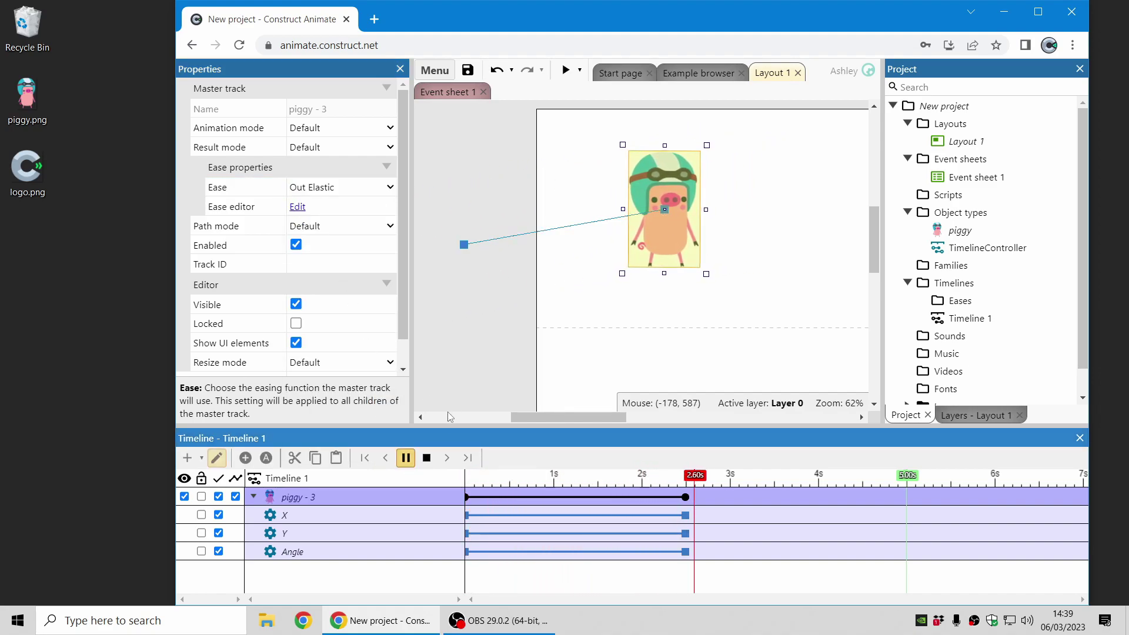
left_click(427, 458)
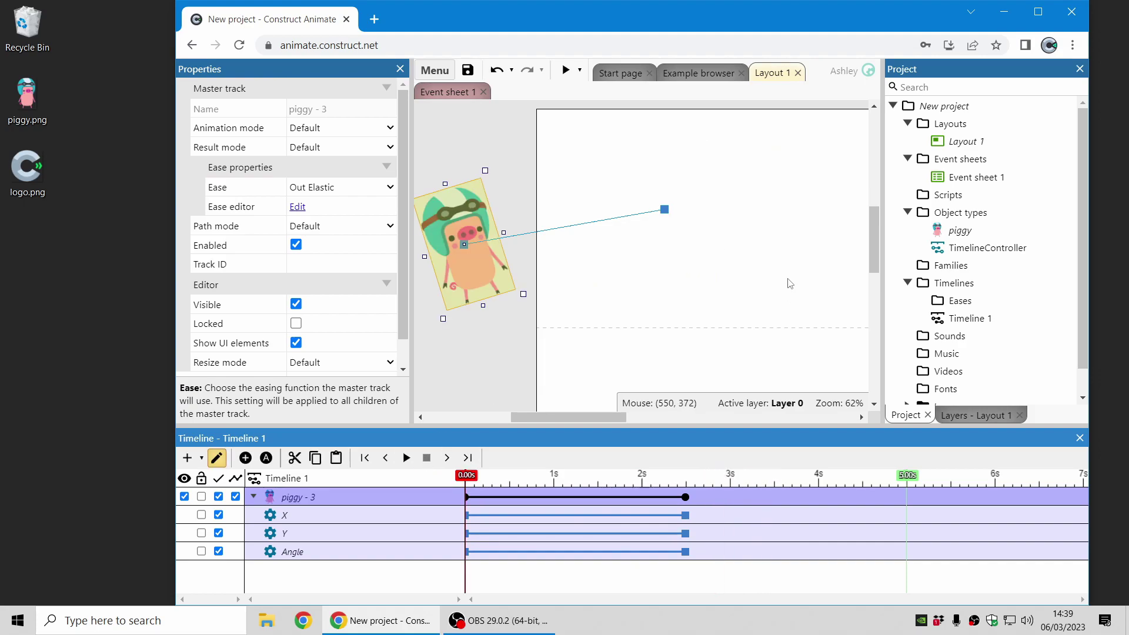
Step: Add logo.png to the layout and place it off the lower right at 1172, 564
left_click_drag(789, 295, 543, 298)
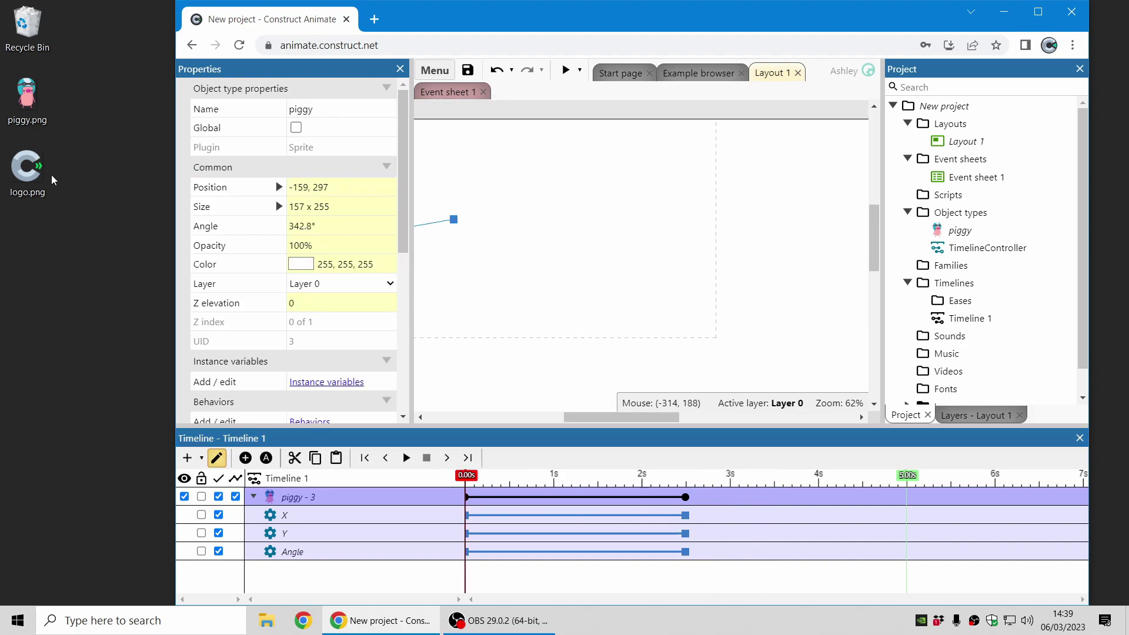
left_click_drag(29, 172, 681, 227)
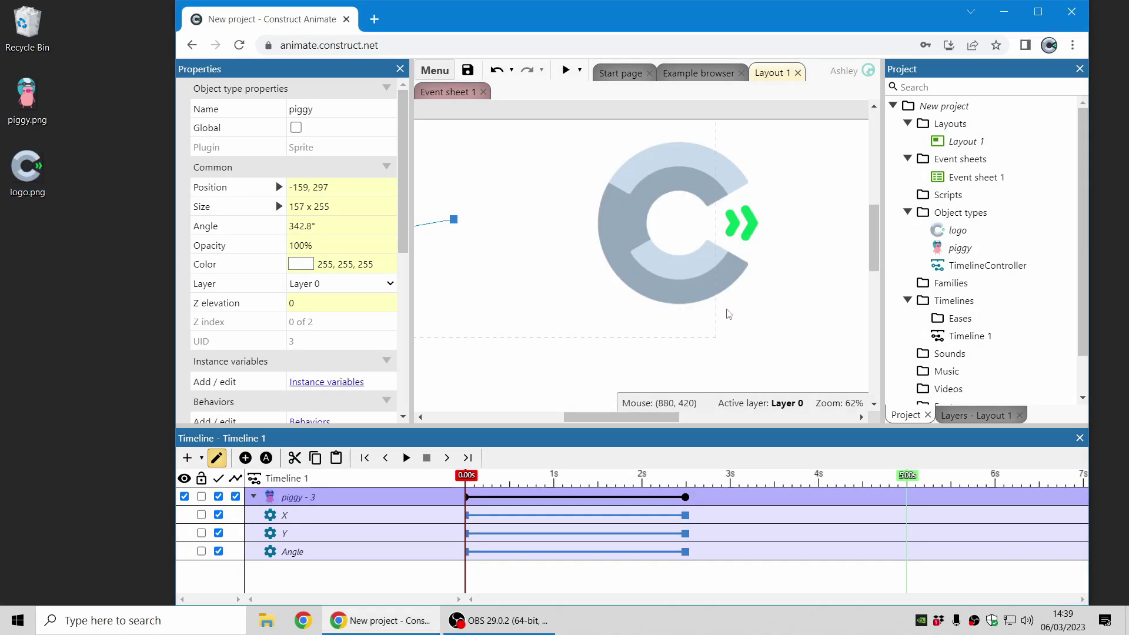
left_click_drag(729, 313, 617, 205)
mouse_move(594, 150)
left_mouse_down()
mouse_move(650, 216)
mouse_move(756, 284)
mouse_move(649, 577)
left_mouse_up()
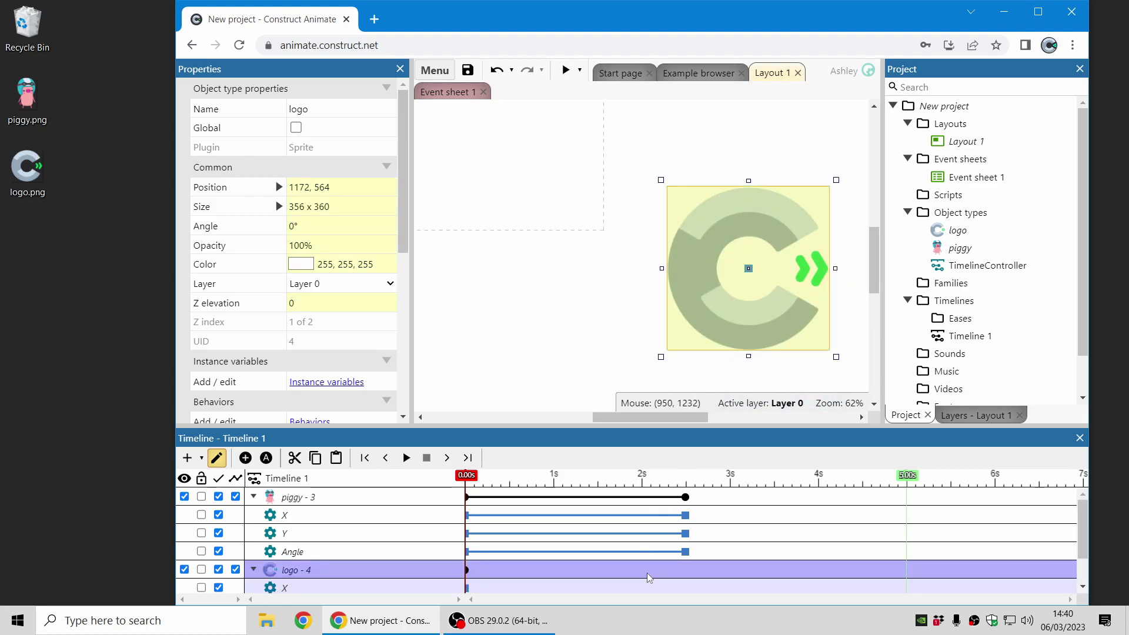
left_click_drag(573, 174, 650, 257)
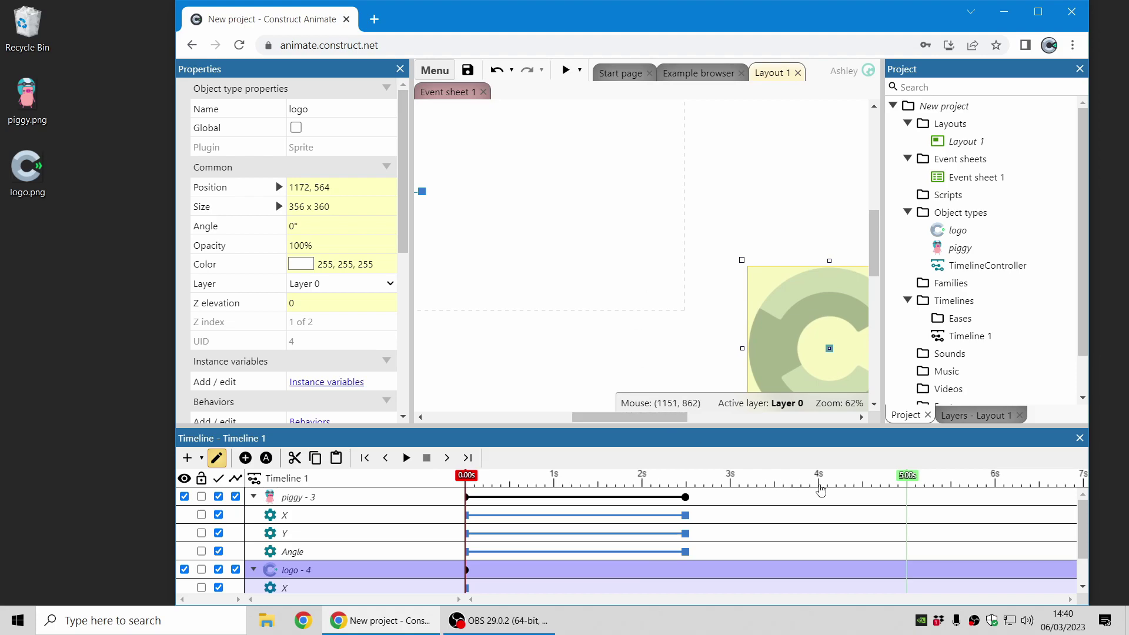
Step: Keyframe the logo at 651, 245 beside the piggy at the 4-second mark
left_click(819, 487)
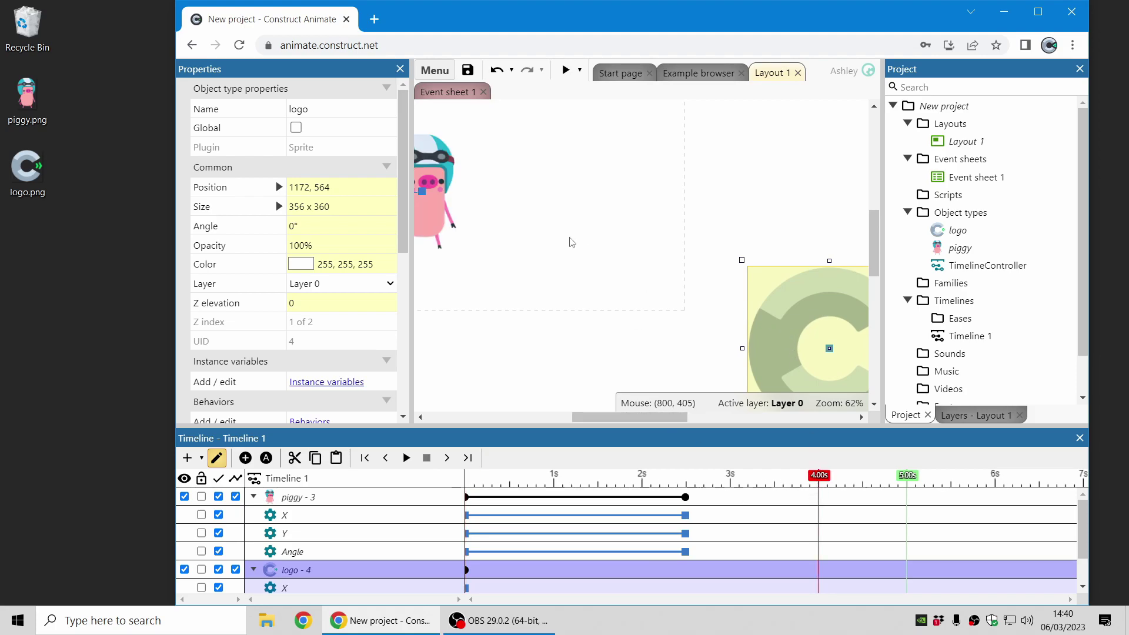
left_click_drag(795, 344, 659, 286)
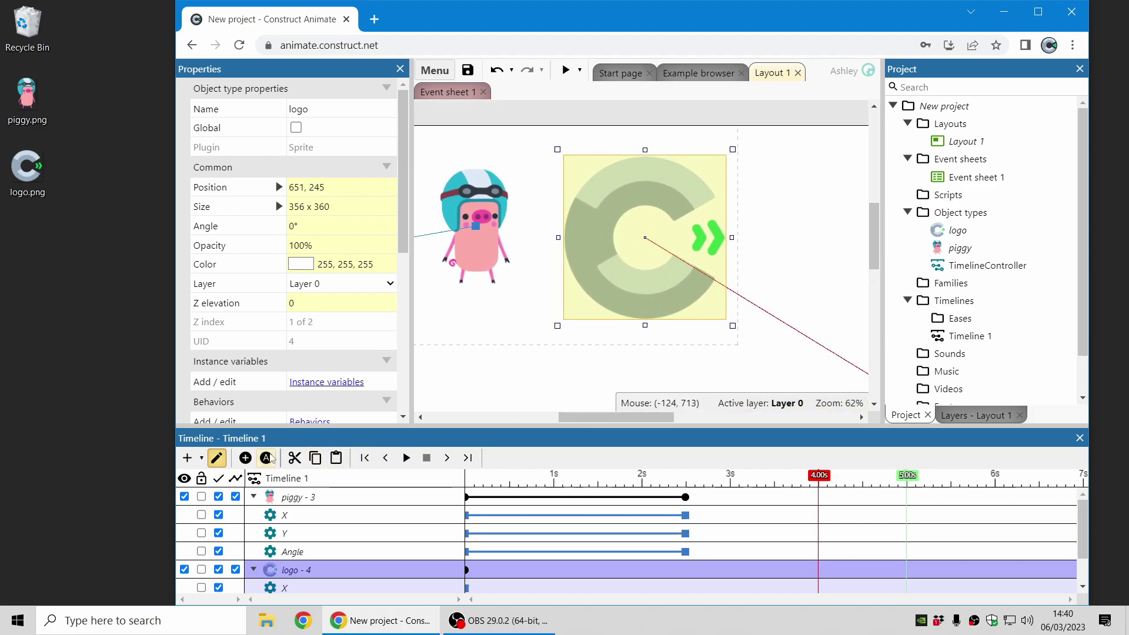
left_click(247, 458)
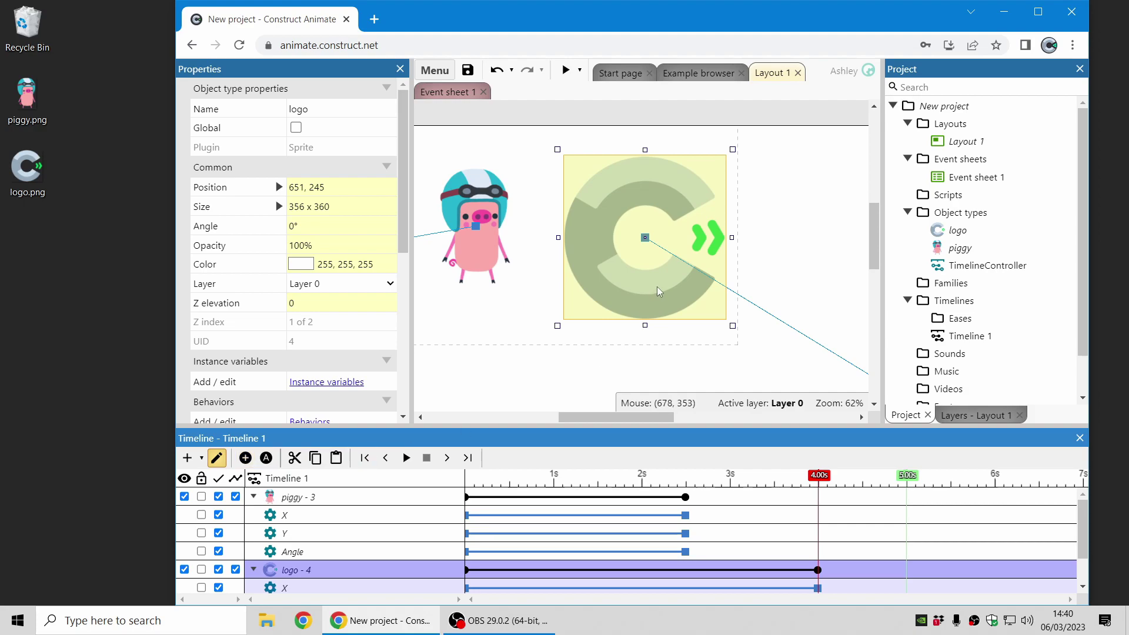
Step: Play the timeline from the start to preview both sprites flying in
left_click(407, 458)
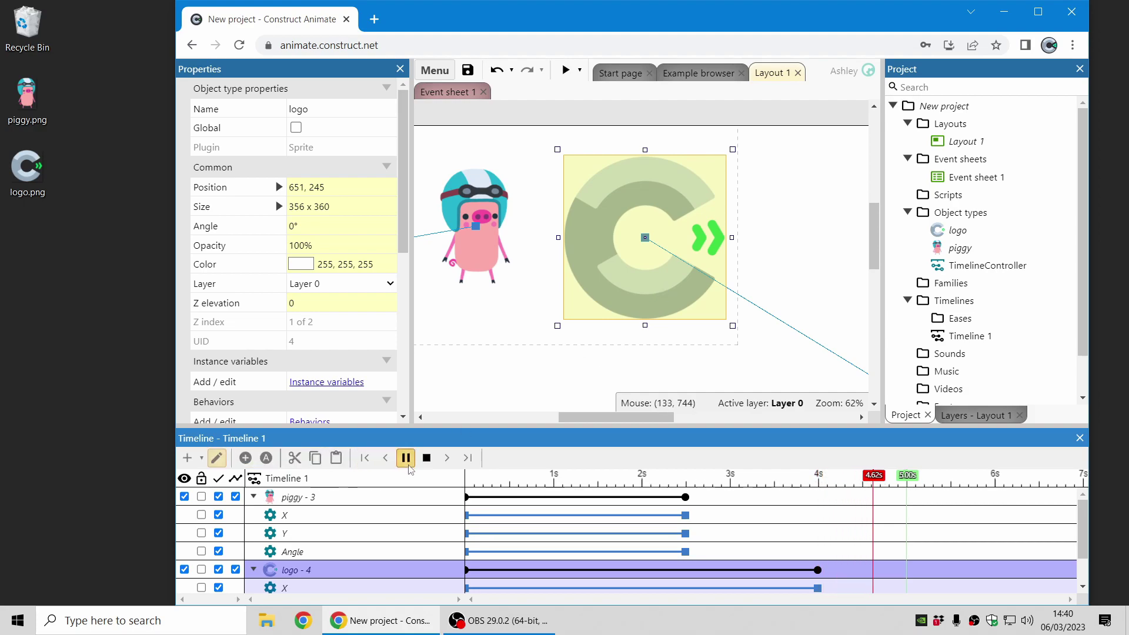
left_click(386, 459)
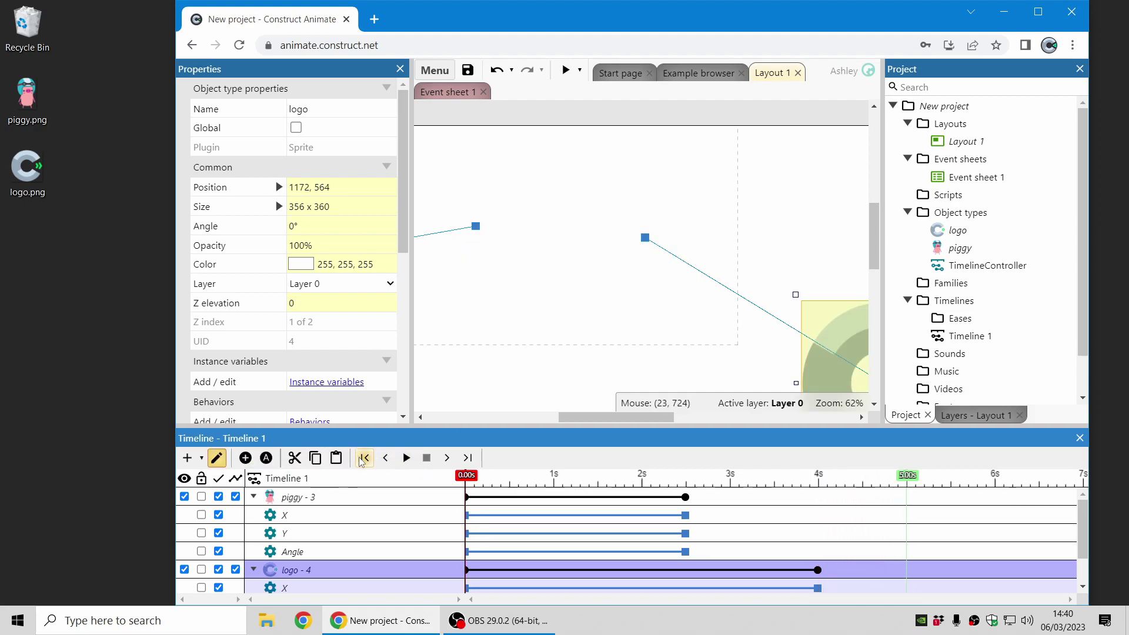
left_click(407, 458)
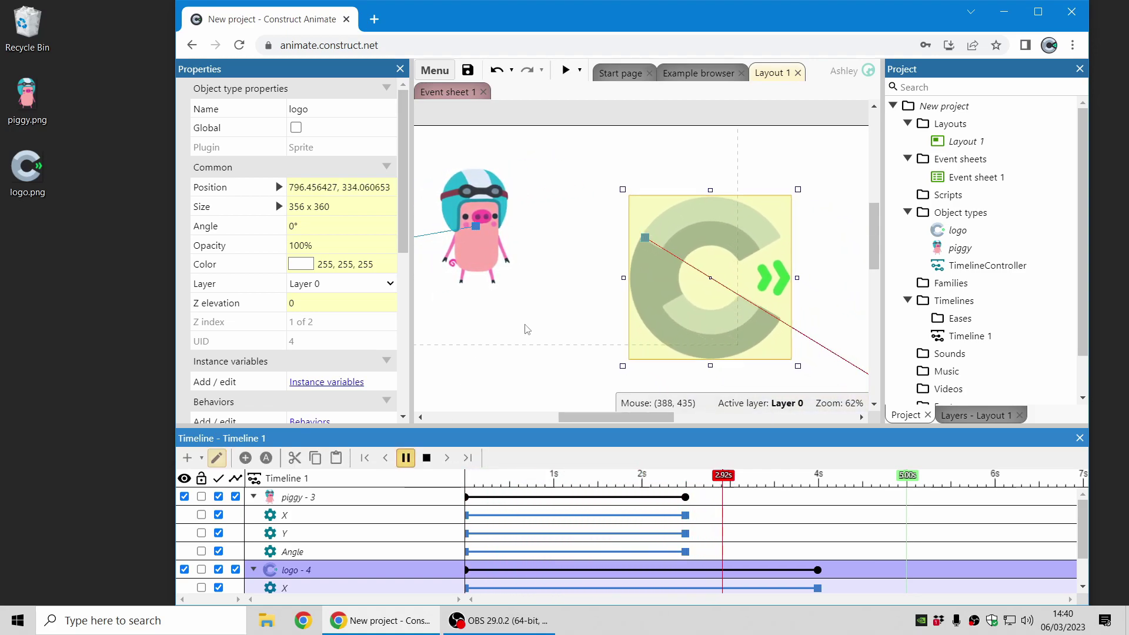
left_click(426, 458)
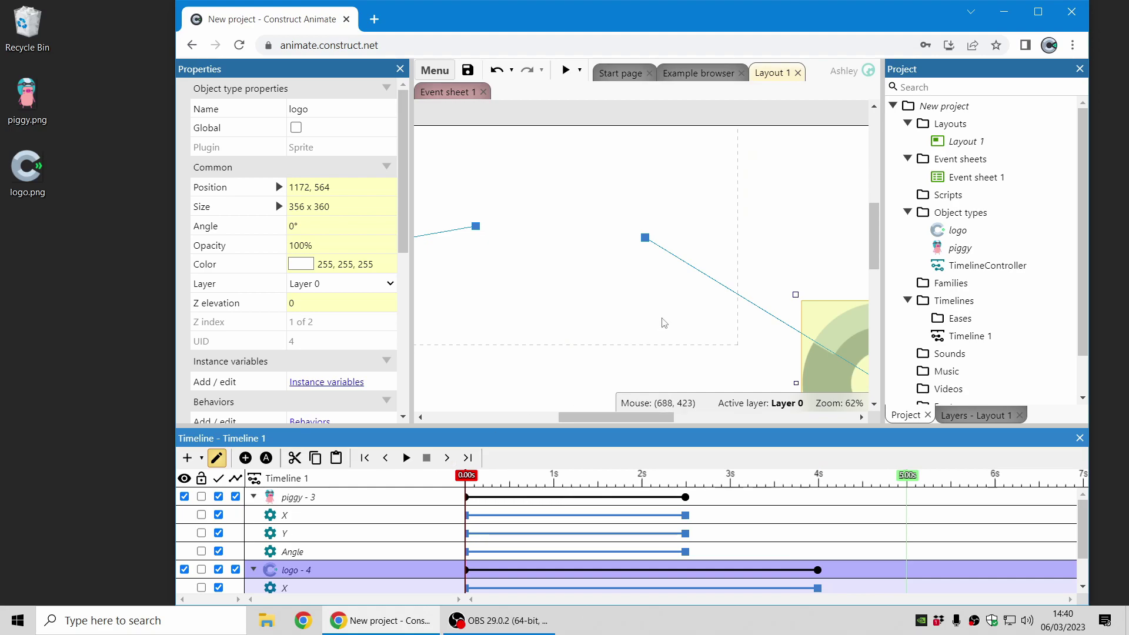
Step: Set the logo's path mode to Cubic Bezier and bend its control handles into an arc
left_click(331, 575)
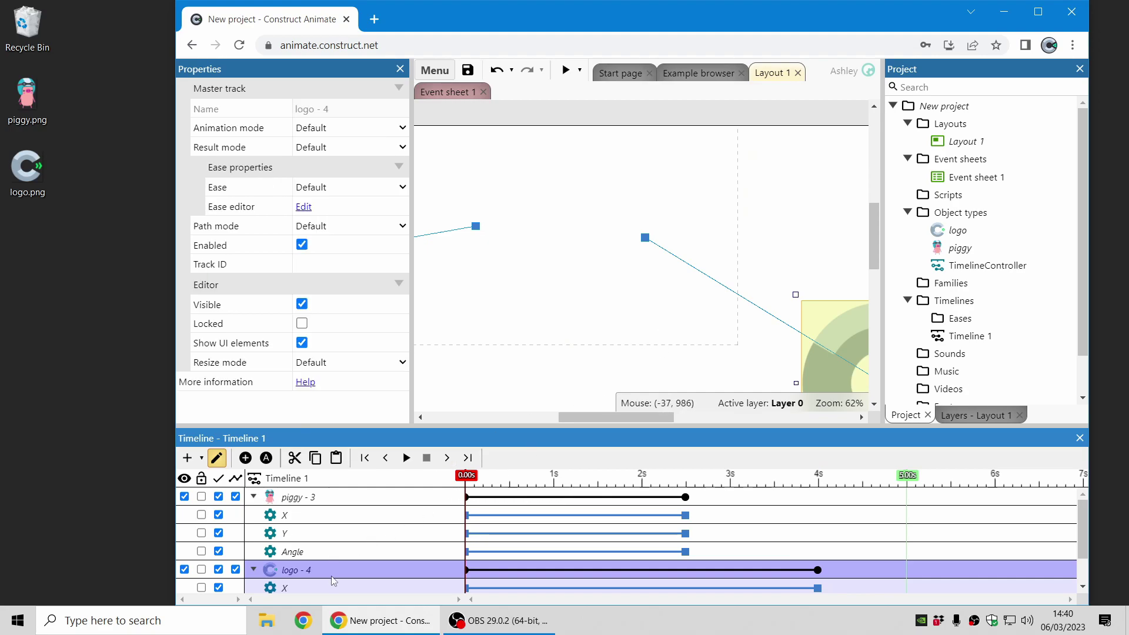
left_click_drag(698, 303, 580, 209)
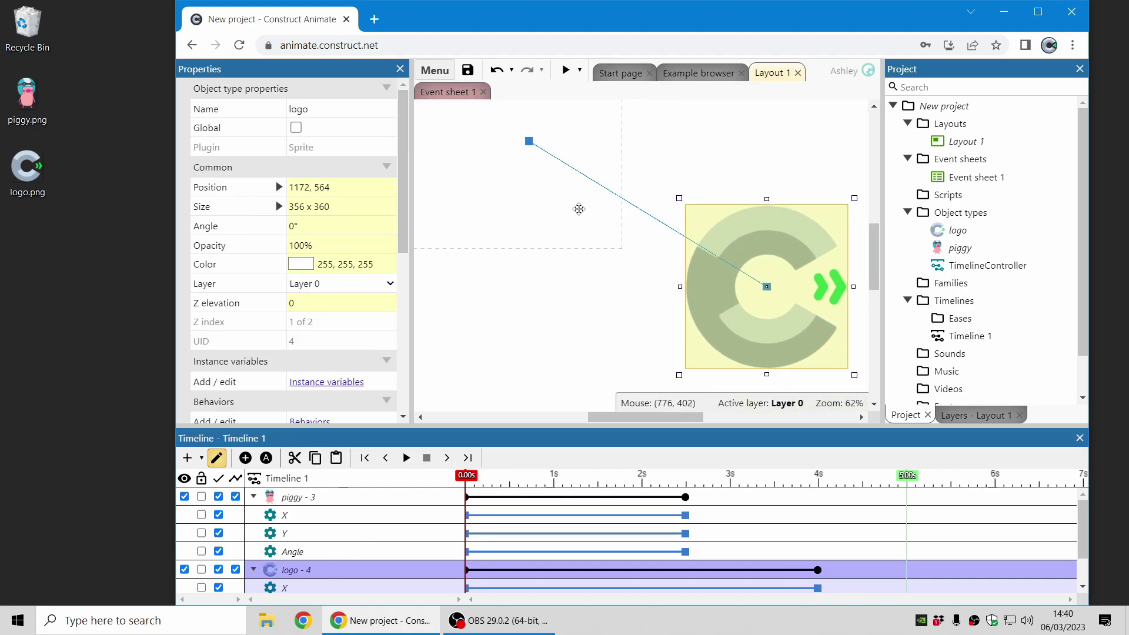
left_click(291, 568)
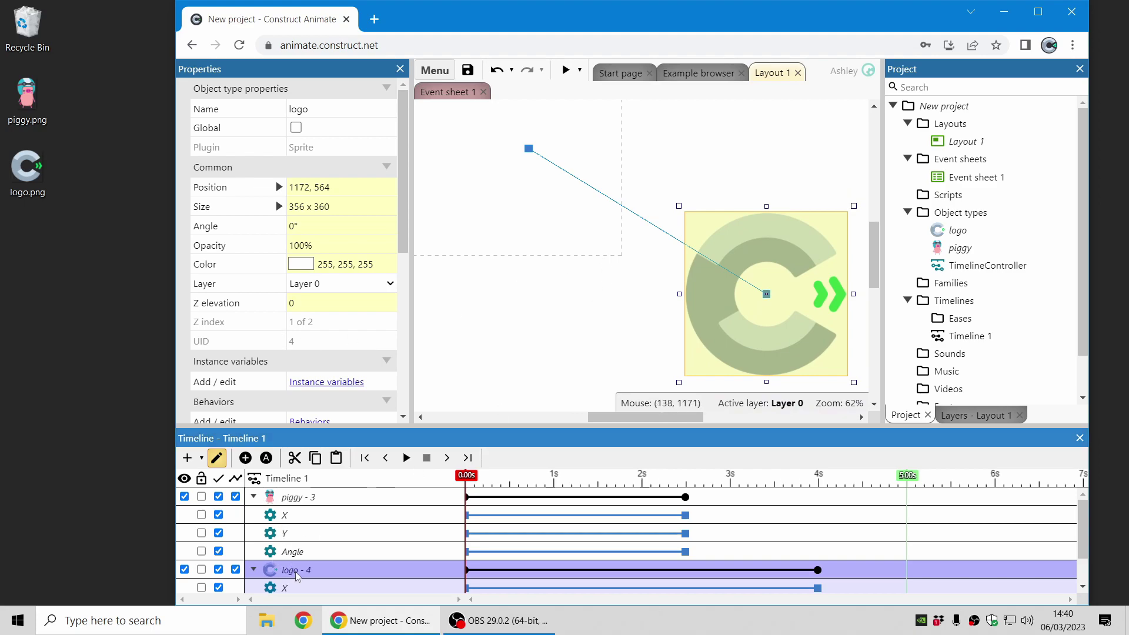
left_click(339, 226)
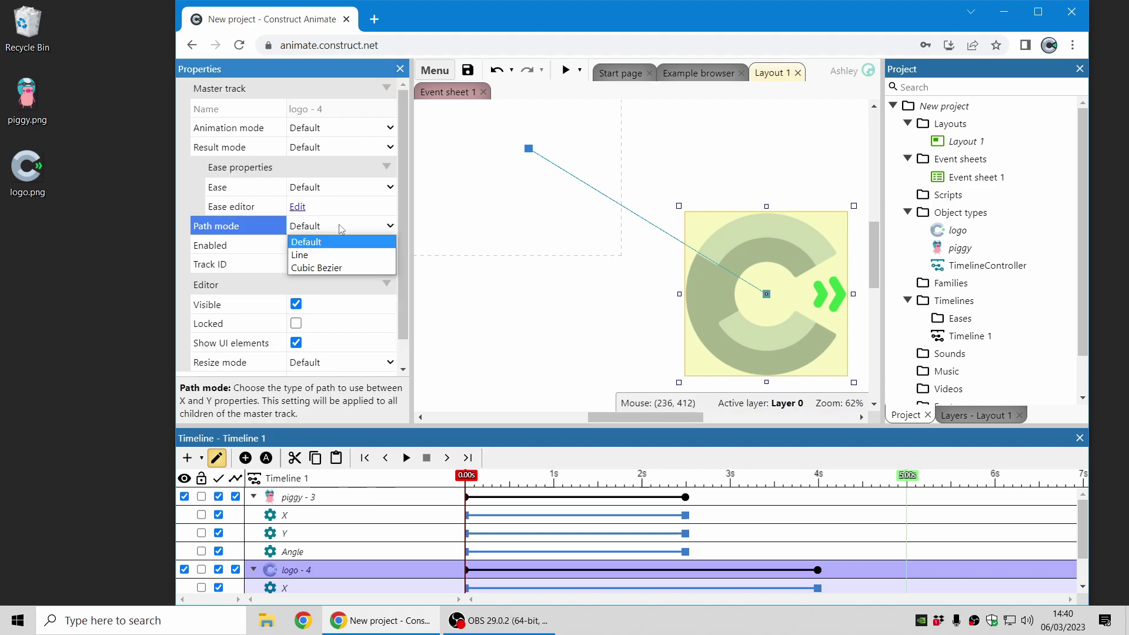
left_click(345, 269)
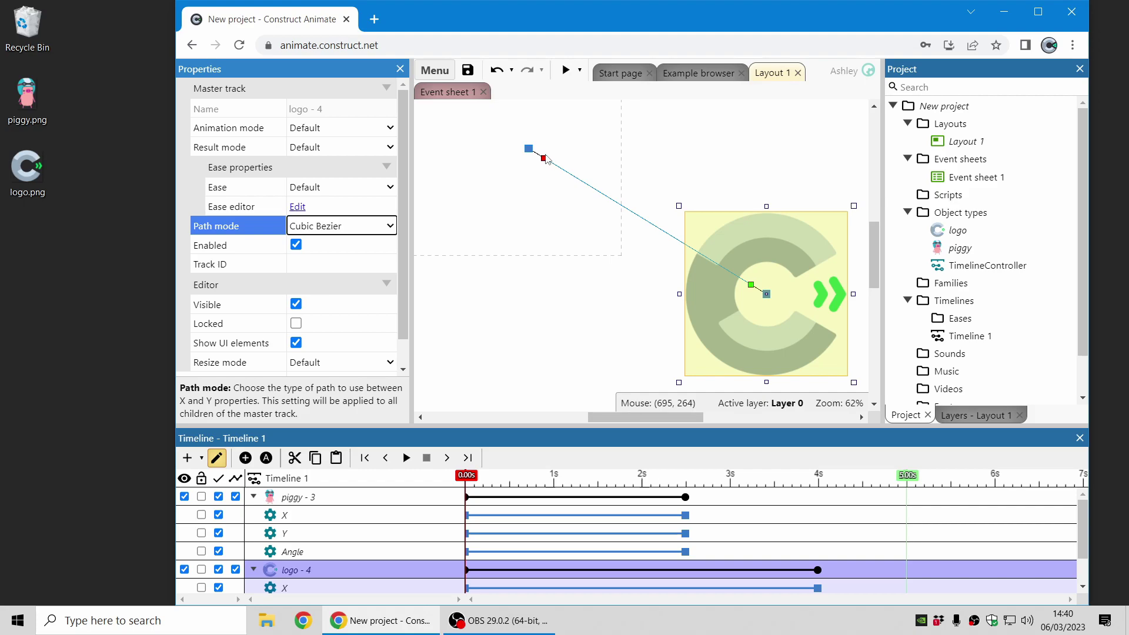
left_click_drag(544, 158, 665, 148)
left_click_drag(748, 283, 760, 227)
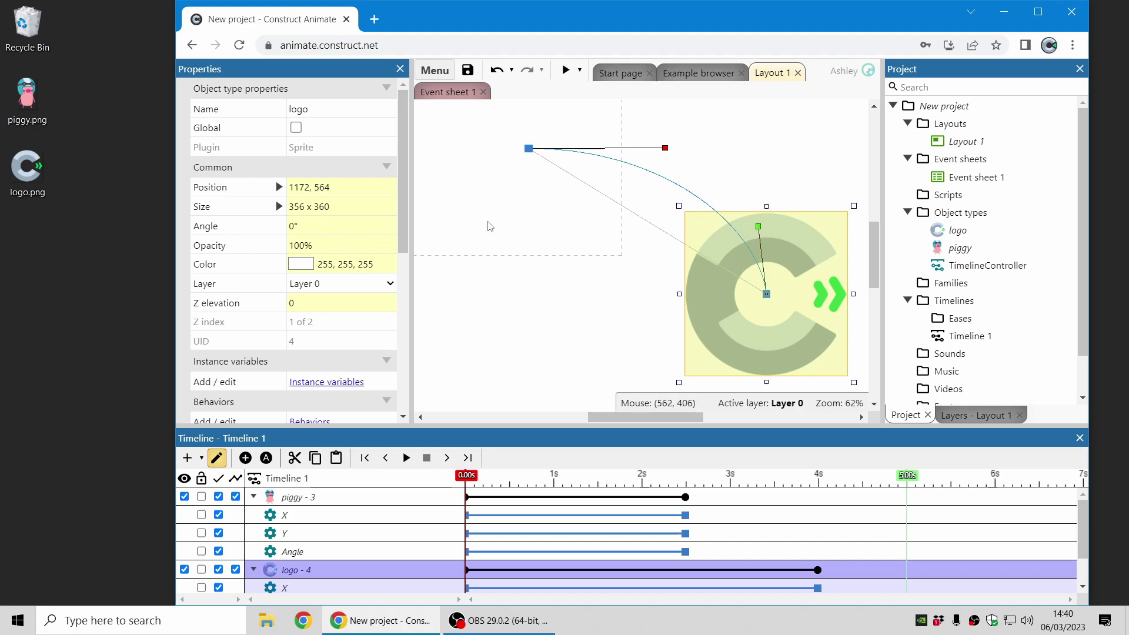
Step: Apply an In Out Elastic ease to the logo's master track and preview it
left_click(266, 577)
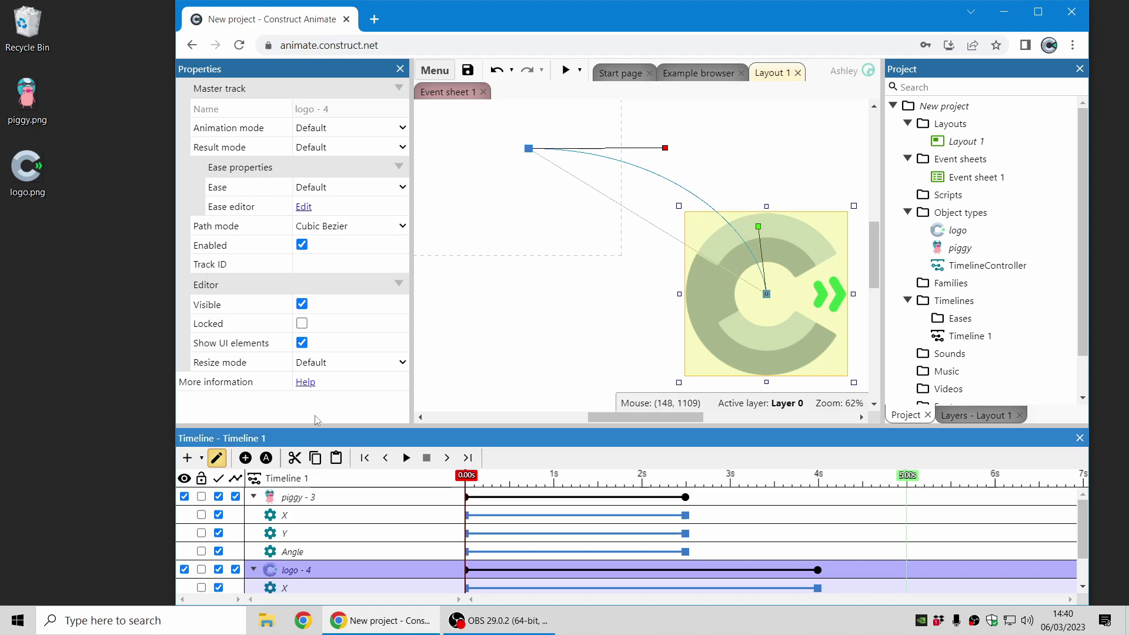
left_click(346, 189)
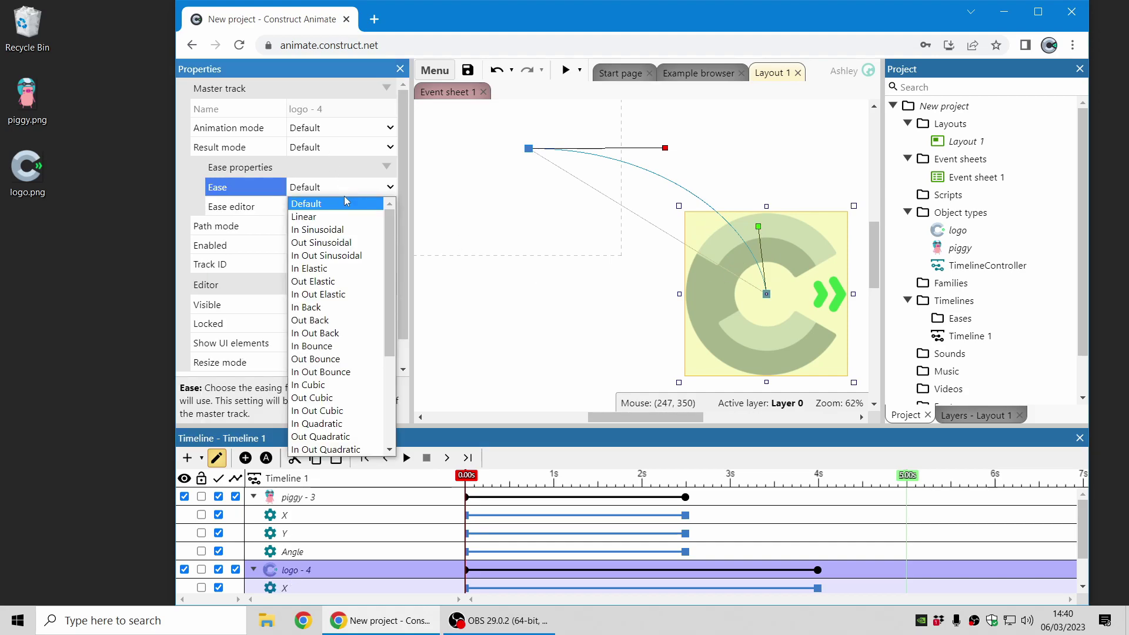
left_click(352, 298)
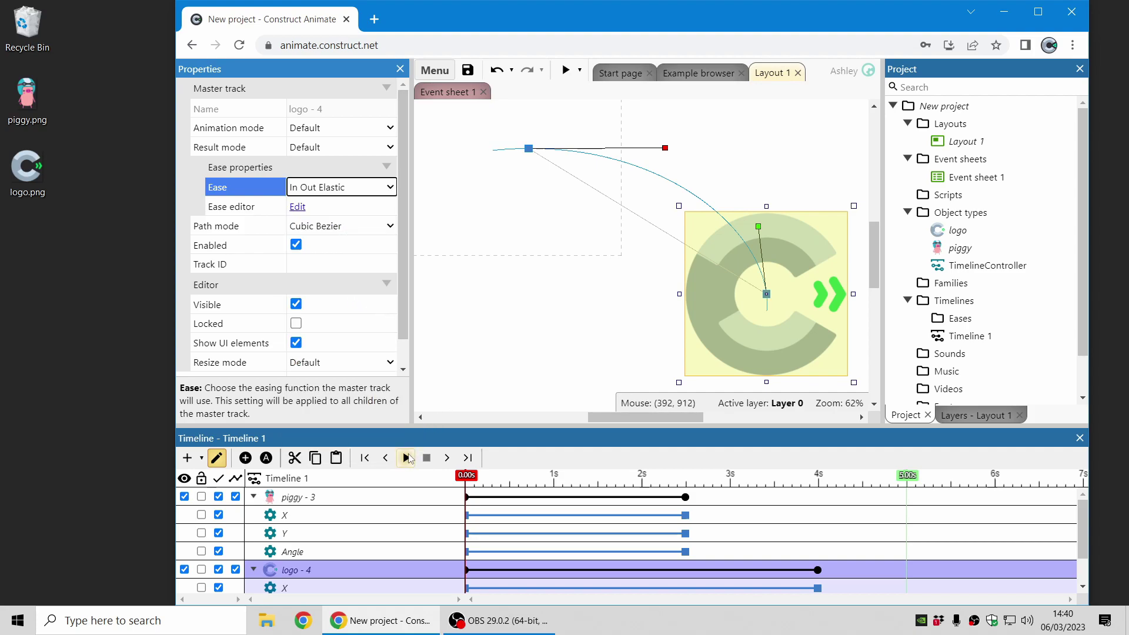
left_click(406, 458)
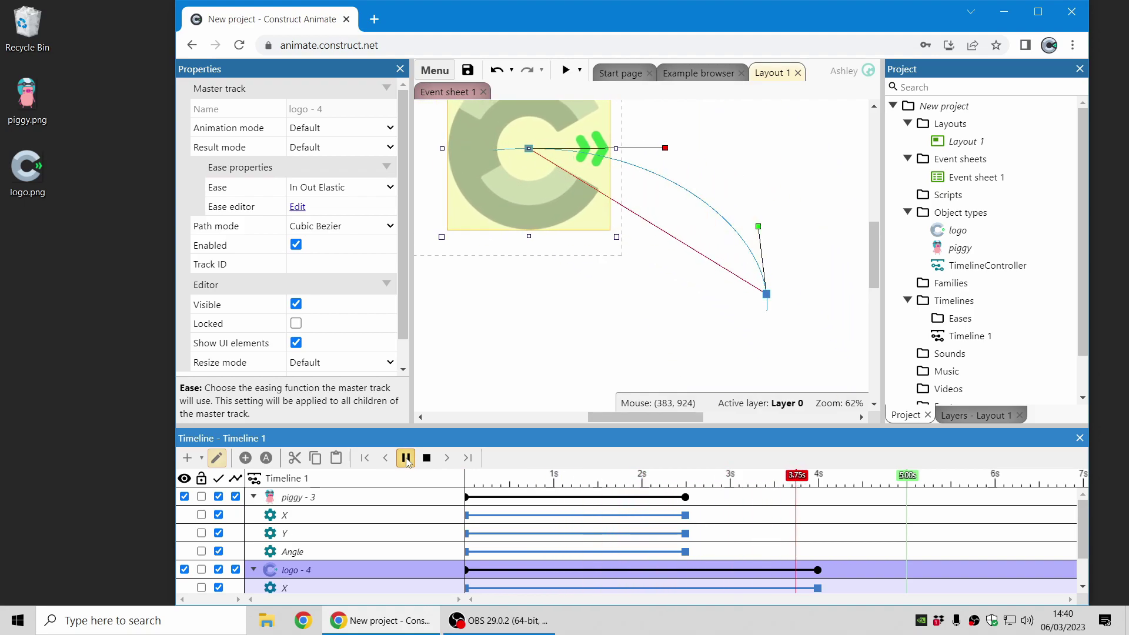
left_click(426, 458)
left_click(696, 235)
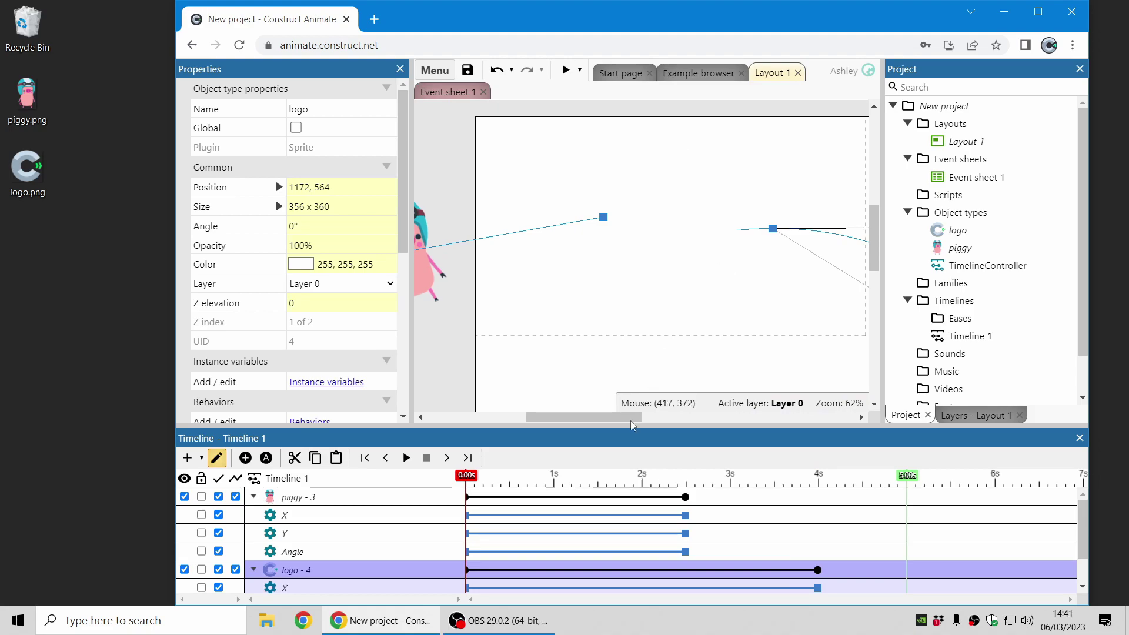
Step: Set Timeline 1's Start on layout option to Layout 1
left_click(308, 480)
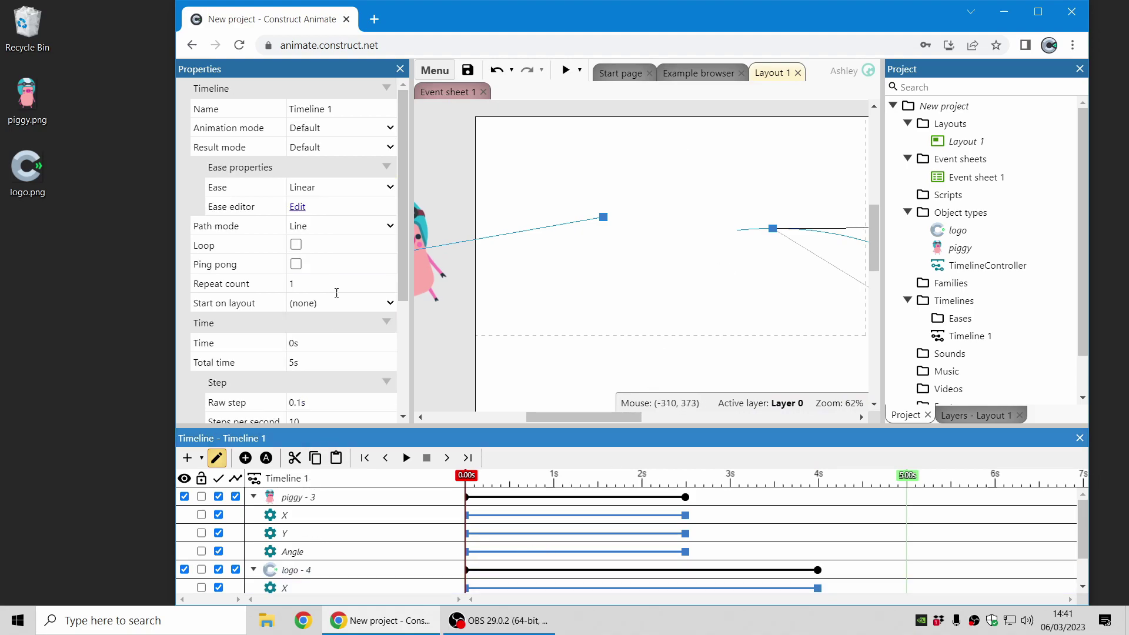
left_click(341, 303)
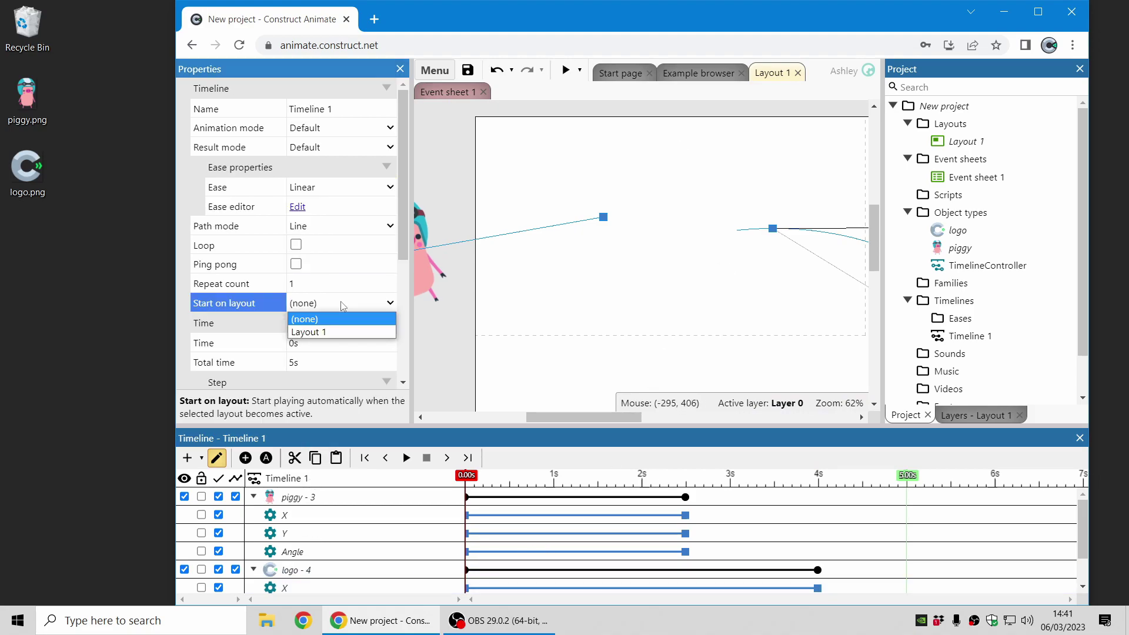
left_click(341, 332)
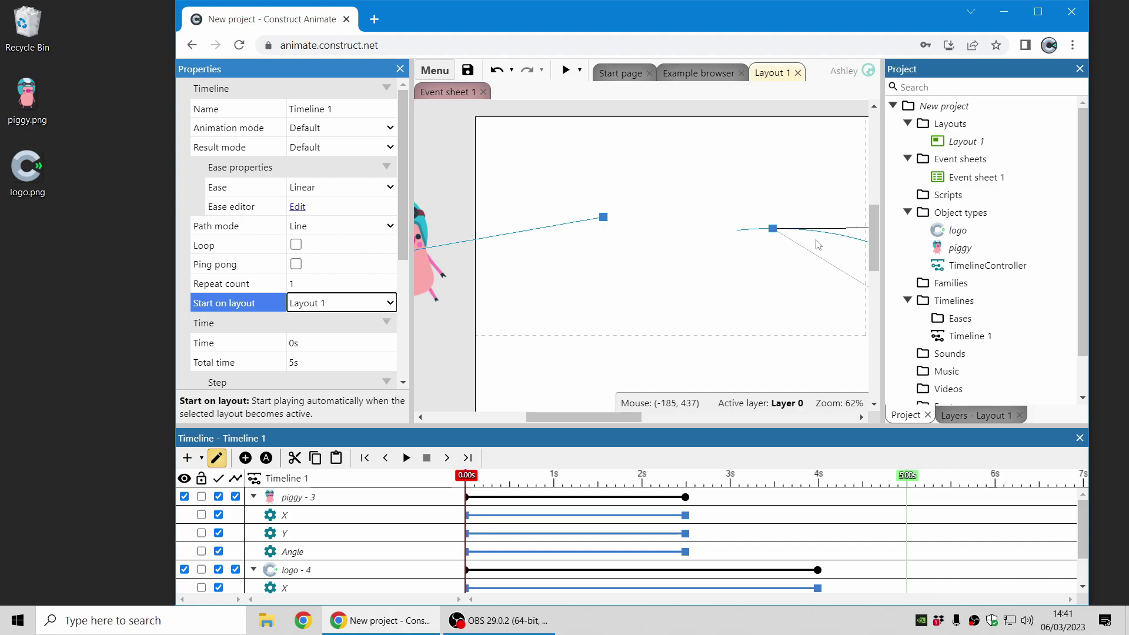
Step: Preview Layout 1 in a separate window, then close the preview
left_click(847, 320)
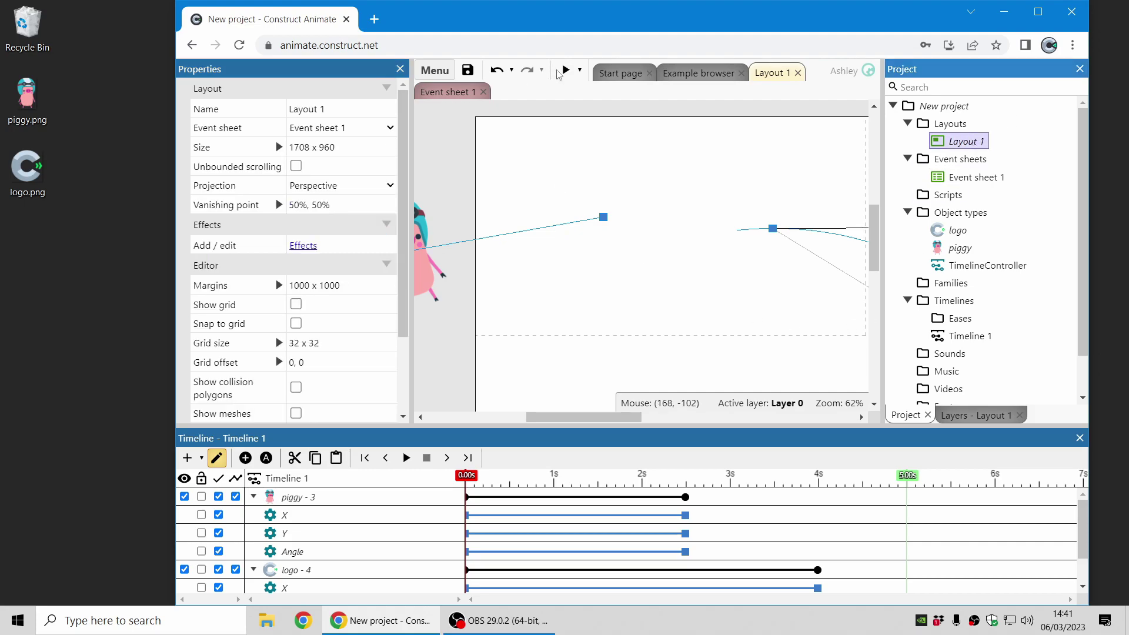
left_click(564, 71)
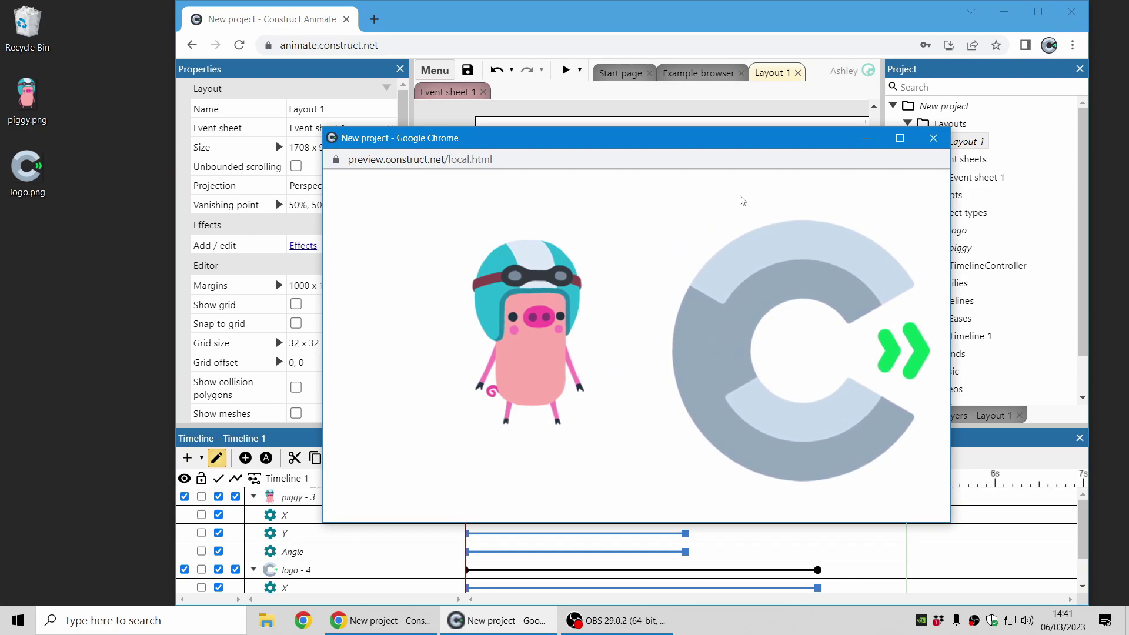
left_click(935, 139)
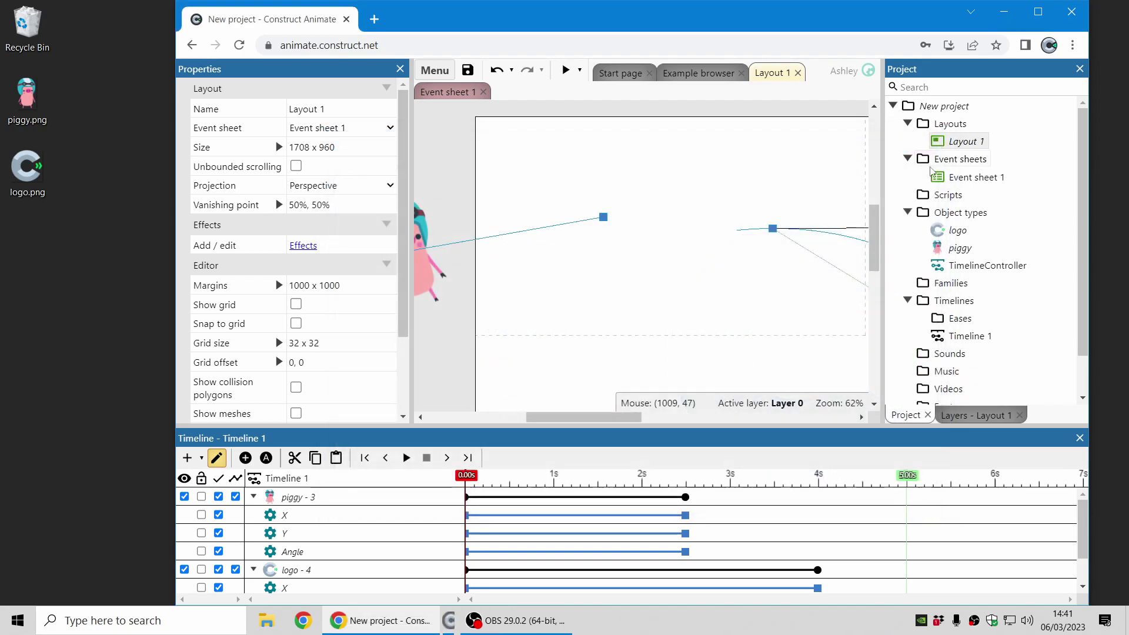
left_click(434, 74)
Step: Export the project as a 5-second, 60 fps MP4 video and download New project.mp4
mouse_move(465, 101)
left_click(630, 334)
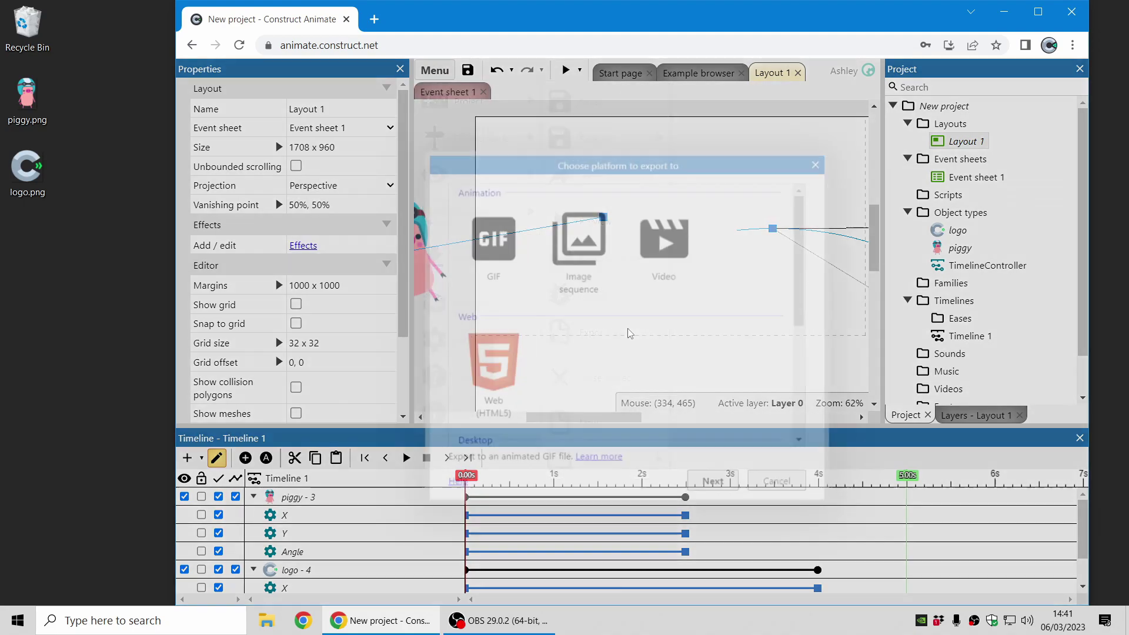
left_click(667, 251)
double_click(667, 251)
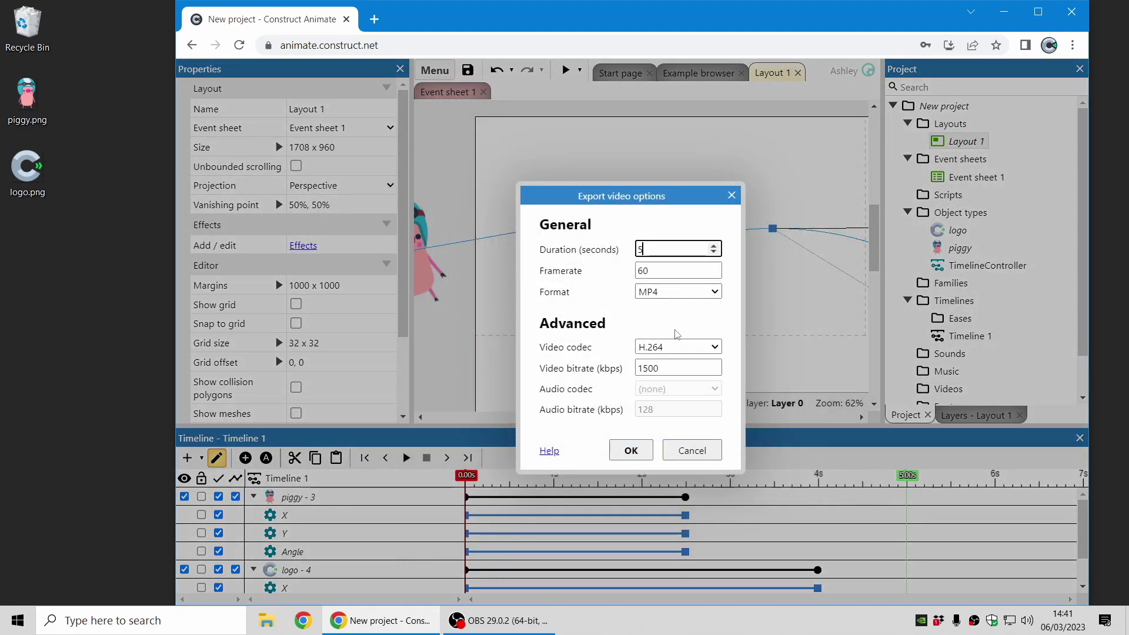
left_click(636, 454)
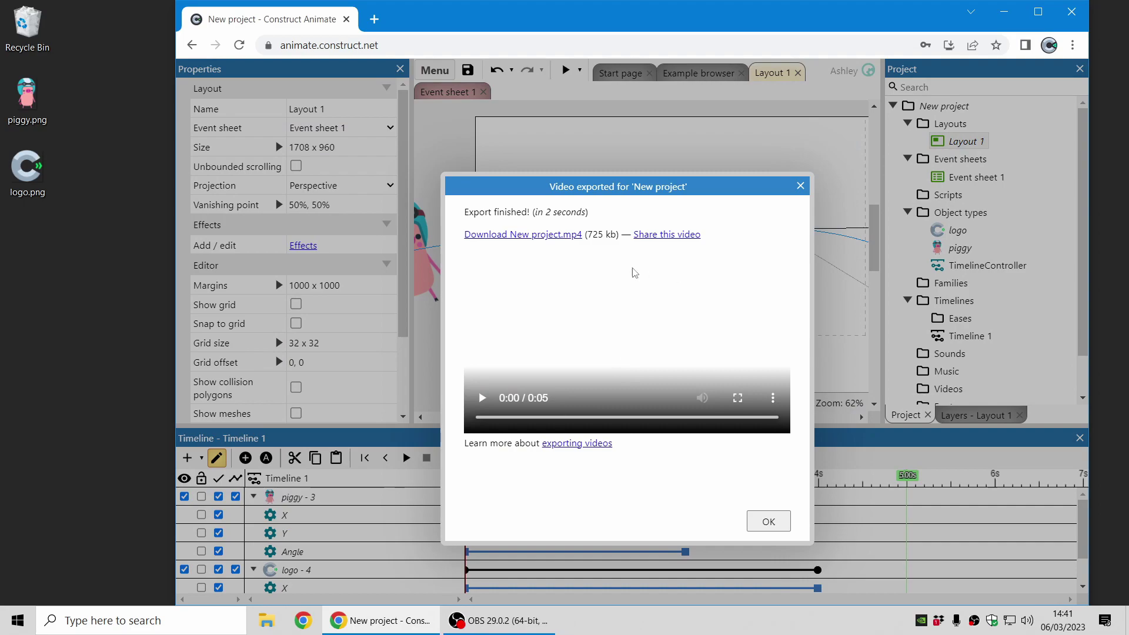
left_click(539, 235)
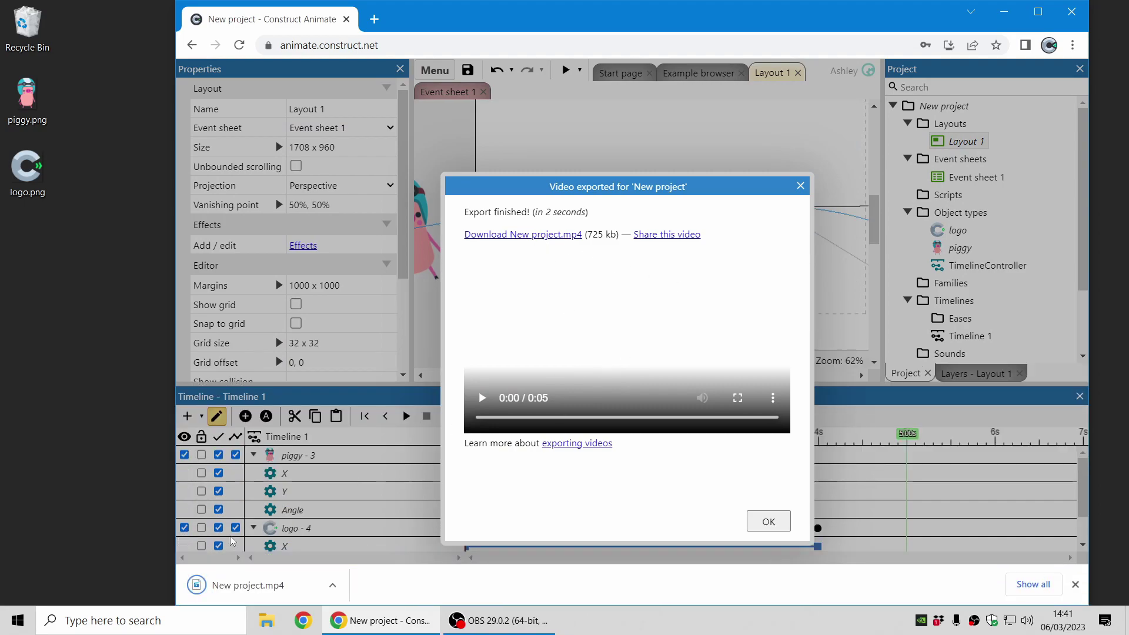
Step: Watch New project.mp4 in Films & TV, then close the player and the export-finished dialog
left_click(247, 585)
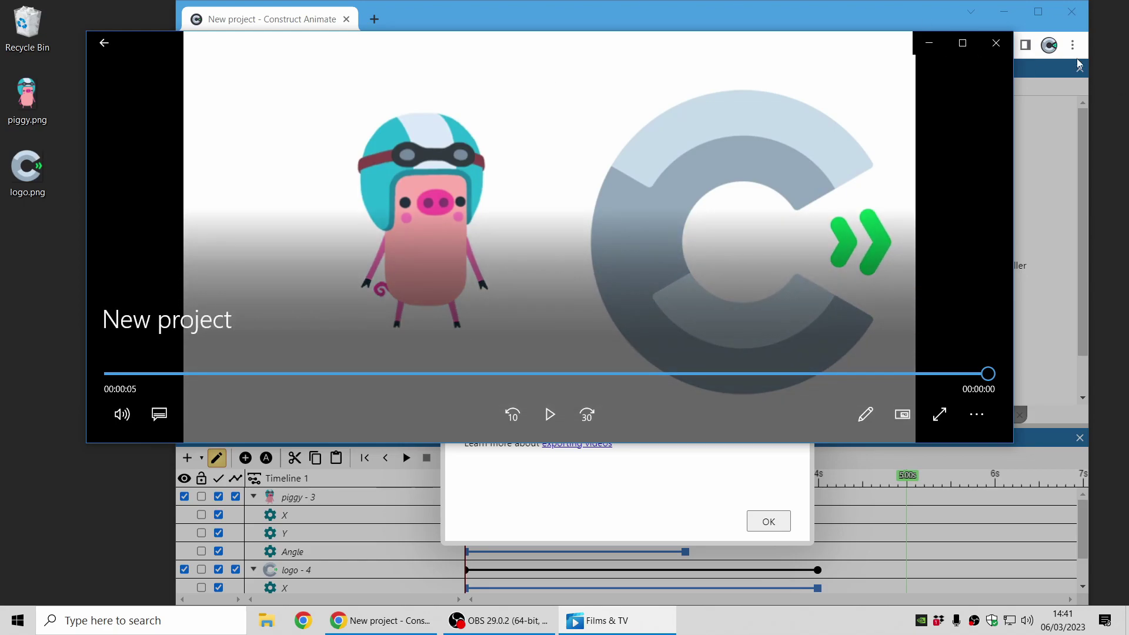
left_click(996, 43)
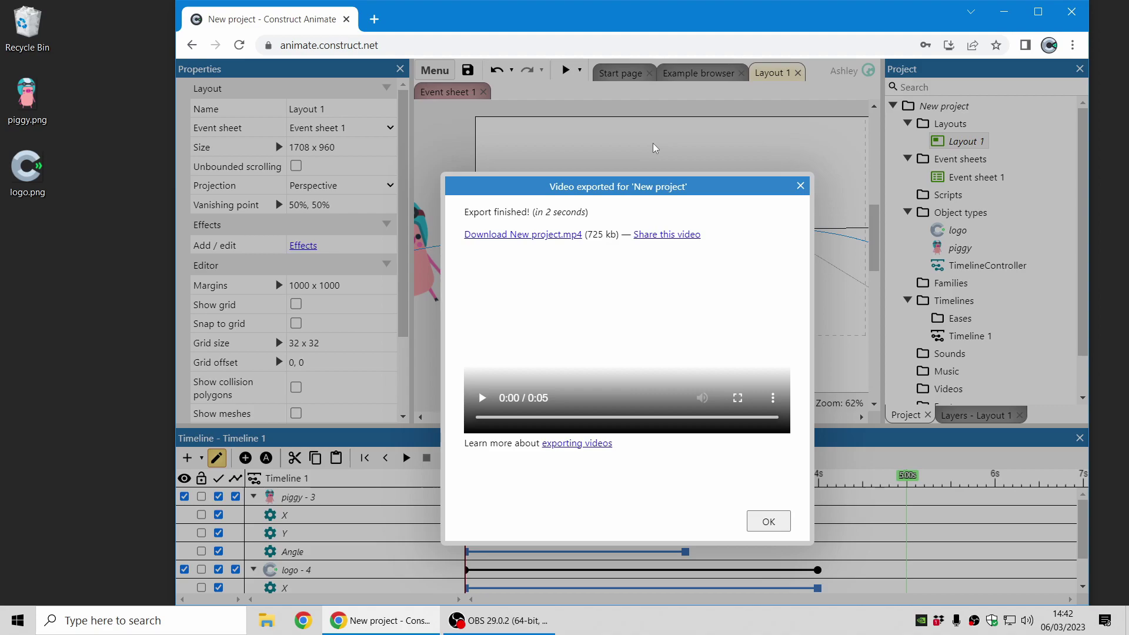
left_click(800, 185)
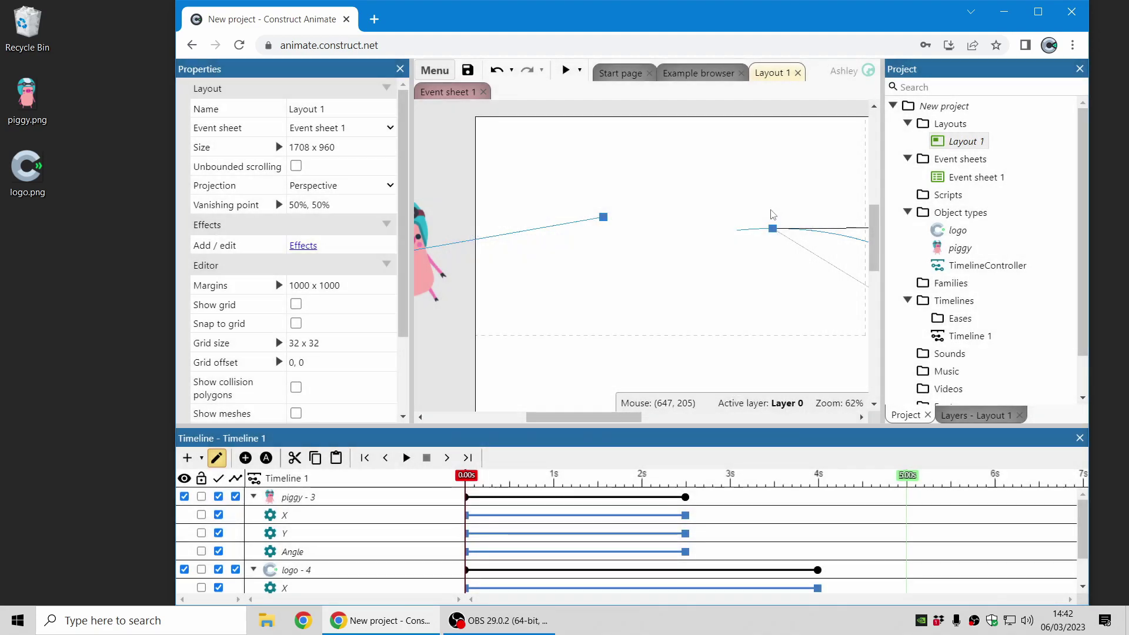